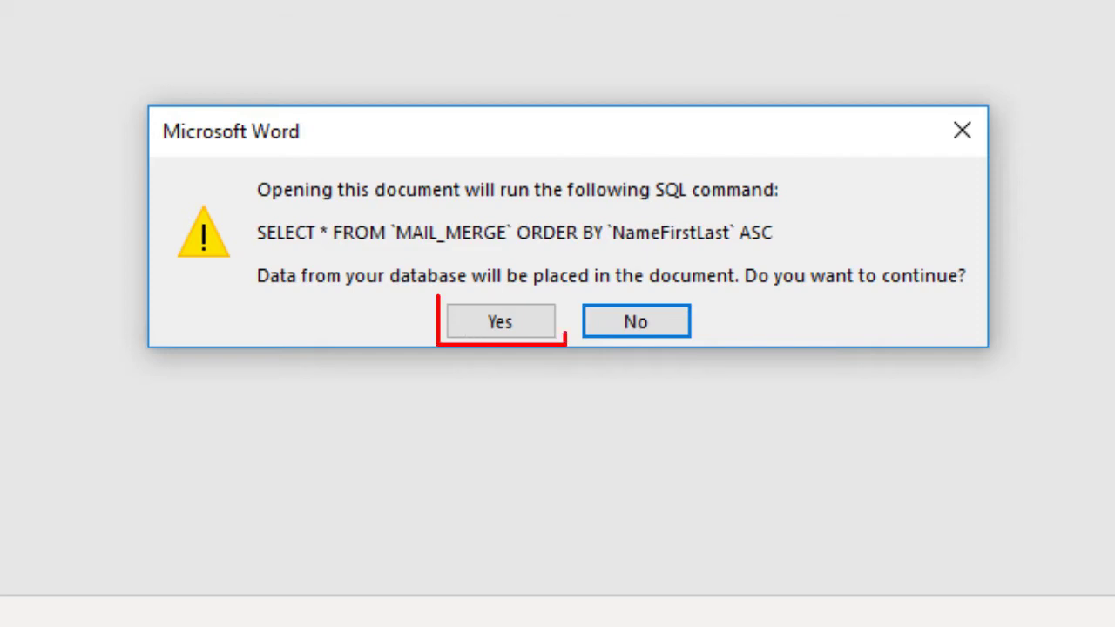
Allow the document's SQL command to run, and switch from Access to the merge letter in Word.
key(y)
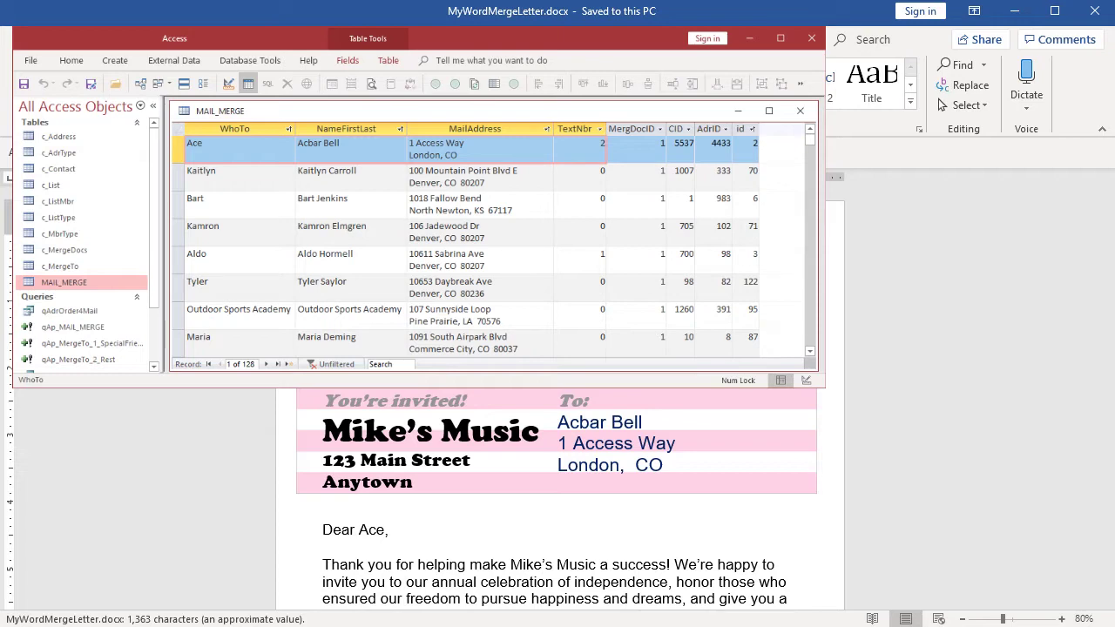
key(alt+Tab)
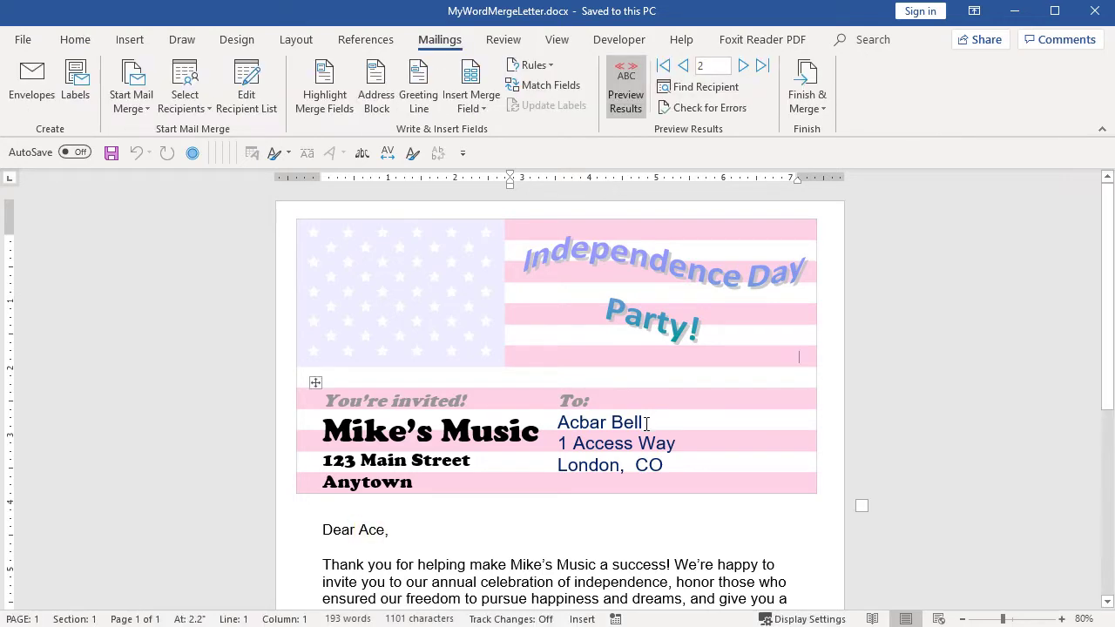
Examine the name and address fields in the To block and the two after-party passages at the letter's end.
click(651, 422)
click(612, 420)
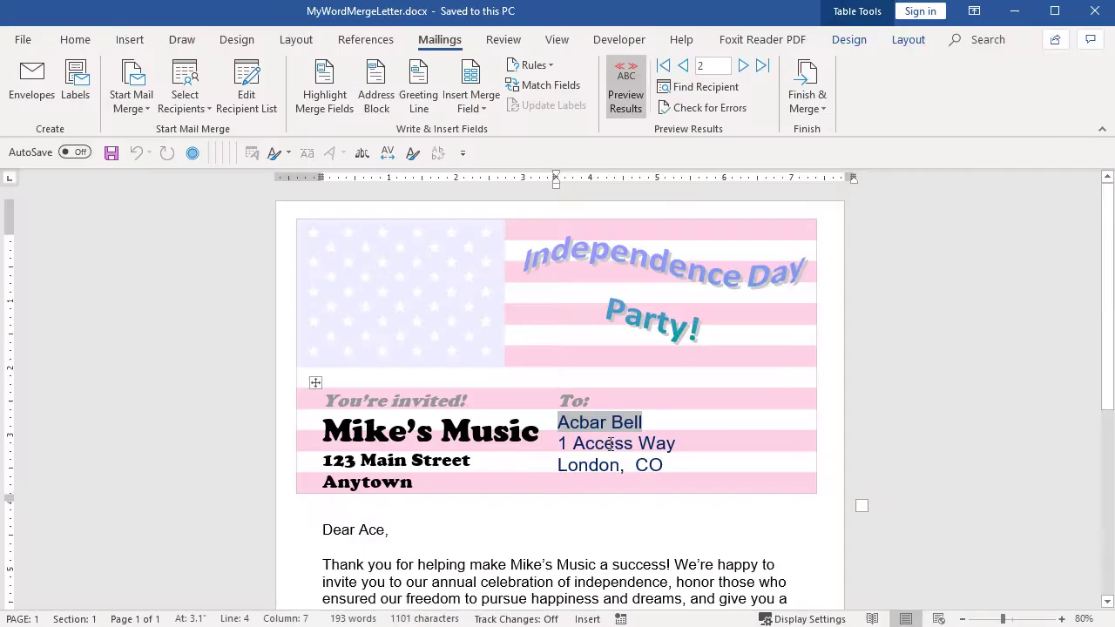
click(612, 444)
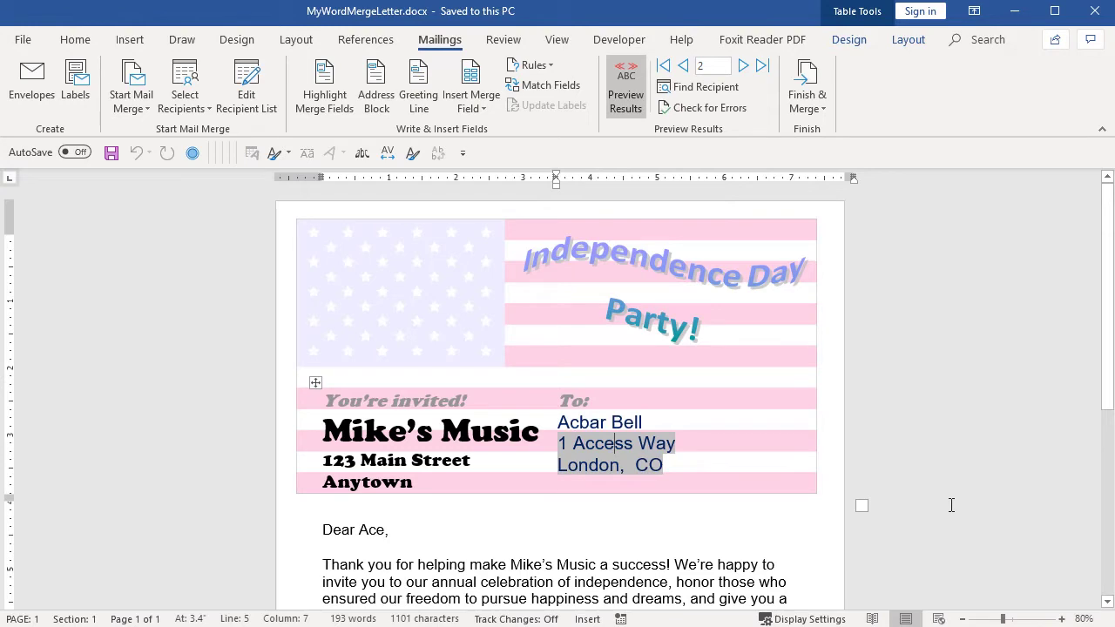
click(1110, 570)
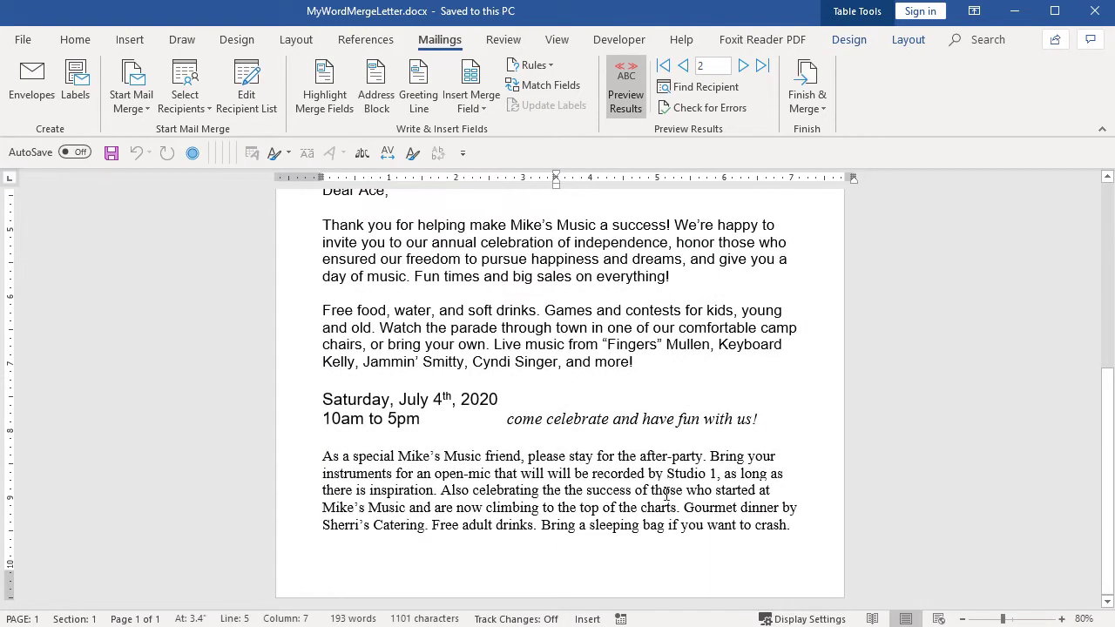
drag(322, 456, 537, 524)
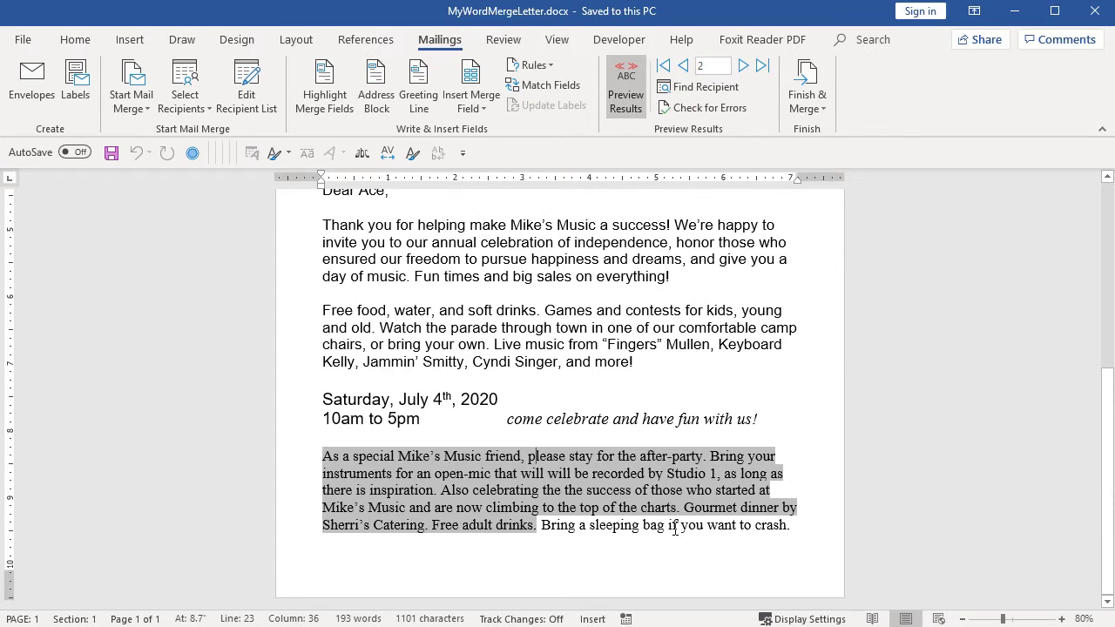
ctrl+click(675, 529)
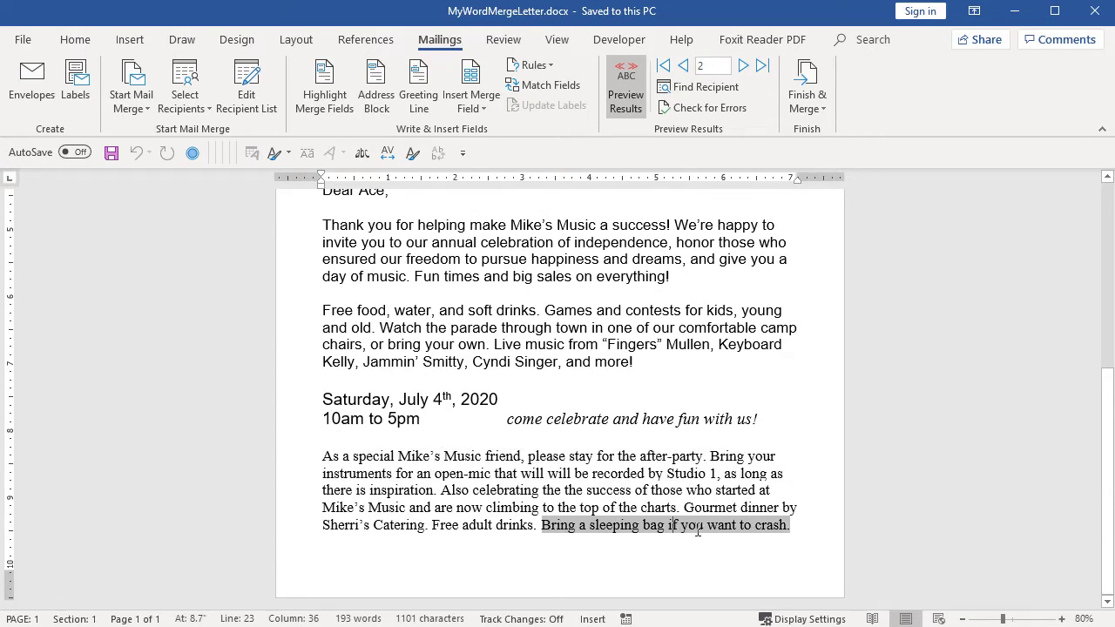
drag(1107, 466, 1093, 234)
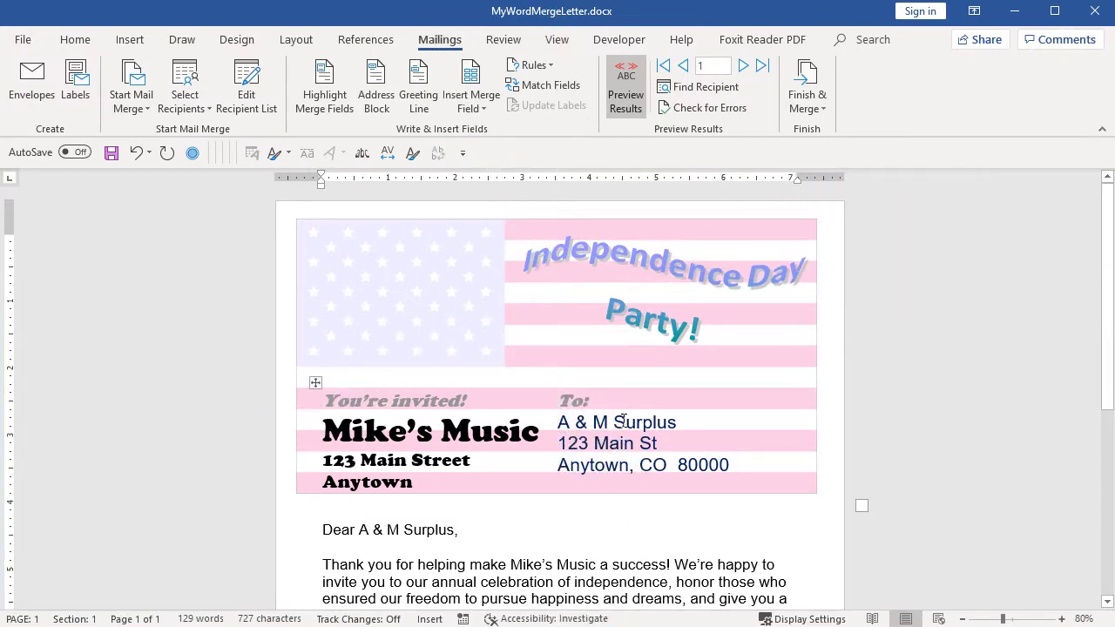
Review the letter for record 1, from the name and address fields through to its closing lines.
click(623, 421)
key(Down)
scroll(623, 421, down, 5)
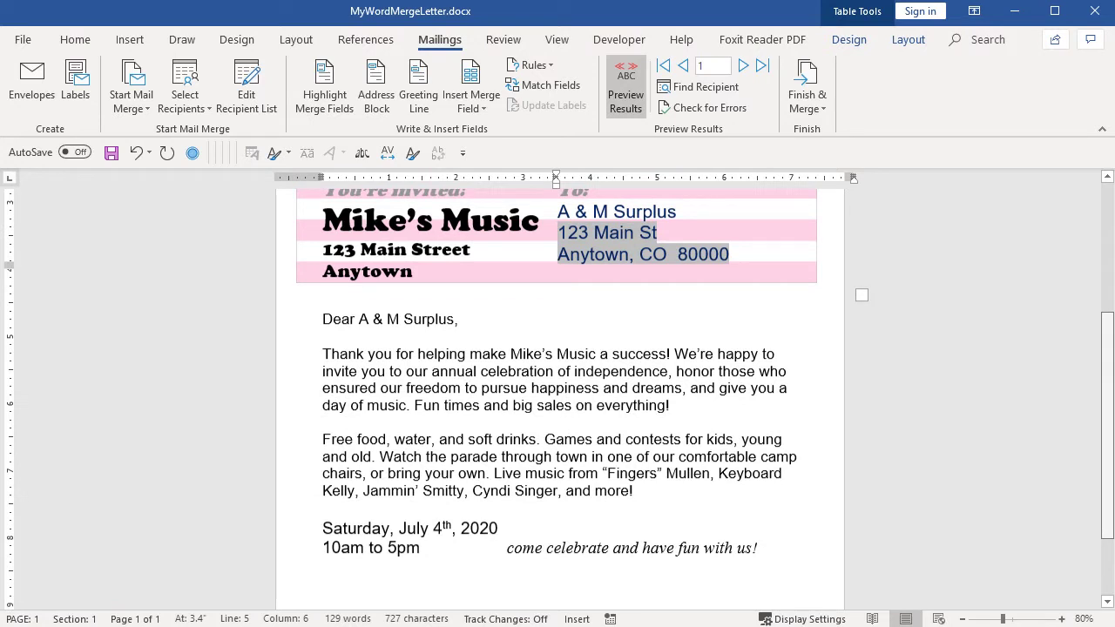
scroll(558, 393, down, 2)
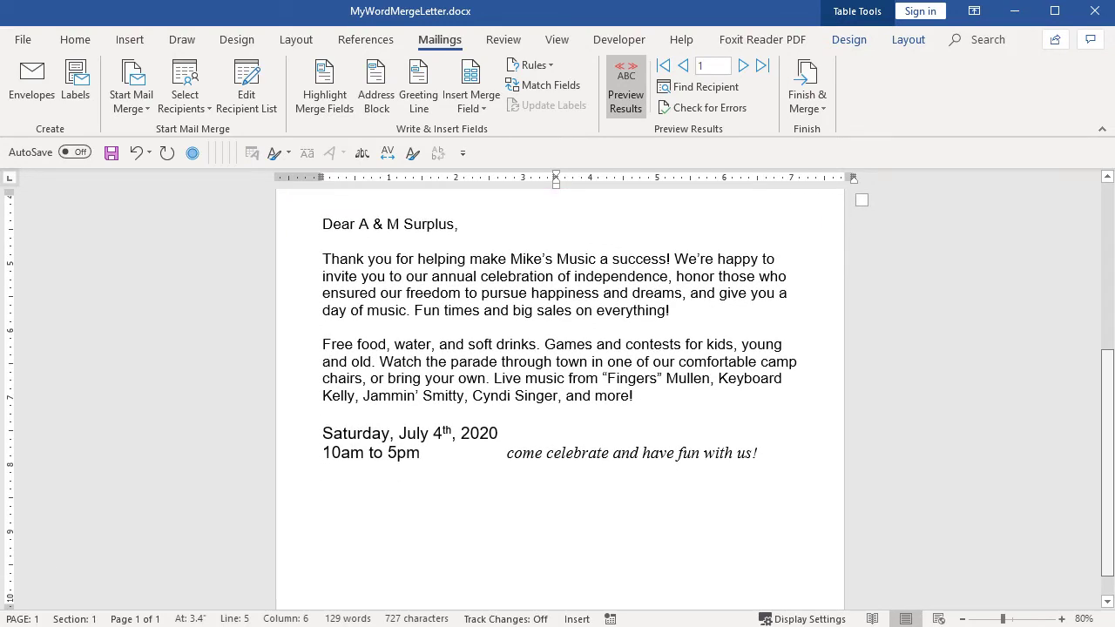
scroll(558, 392, up, 5)
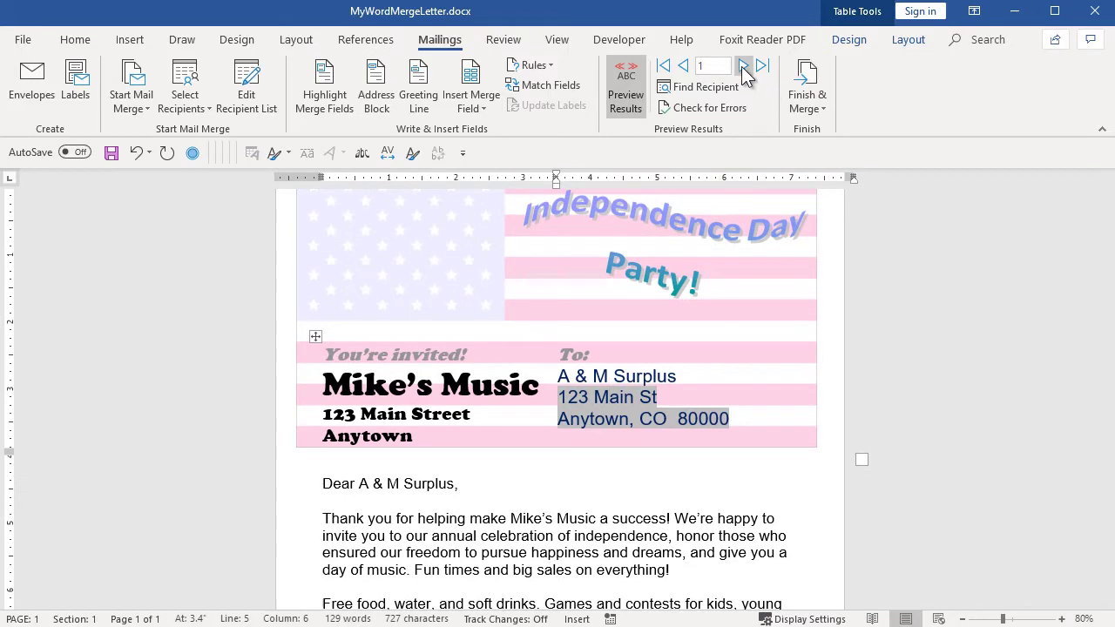
Preview the merged letters for records 2 and 3, and check the text at the end of the letter.
click(744, 68)
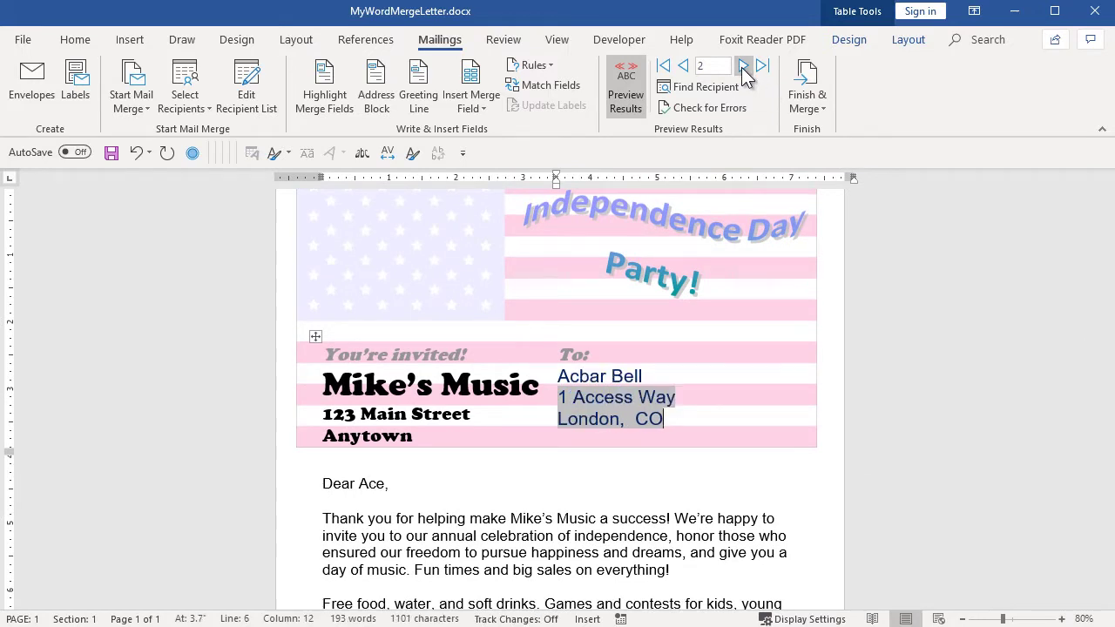
click(743, 68)
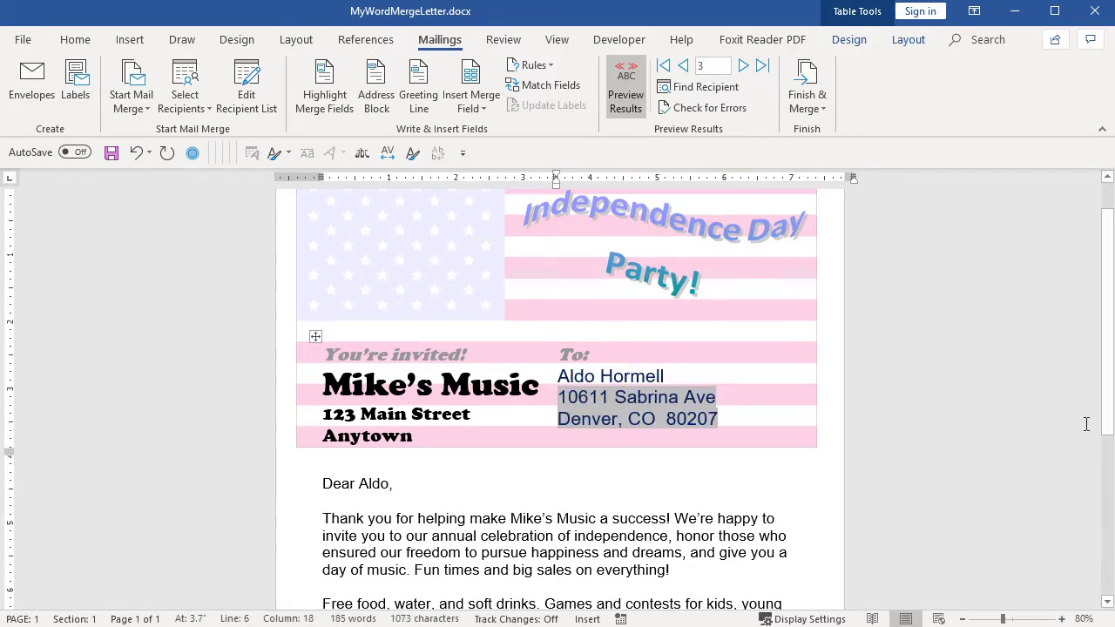
scroll(1111, 520, down, 2)
scroll(1111, 519, down, 3)
click(557, 540)
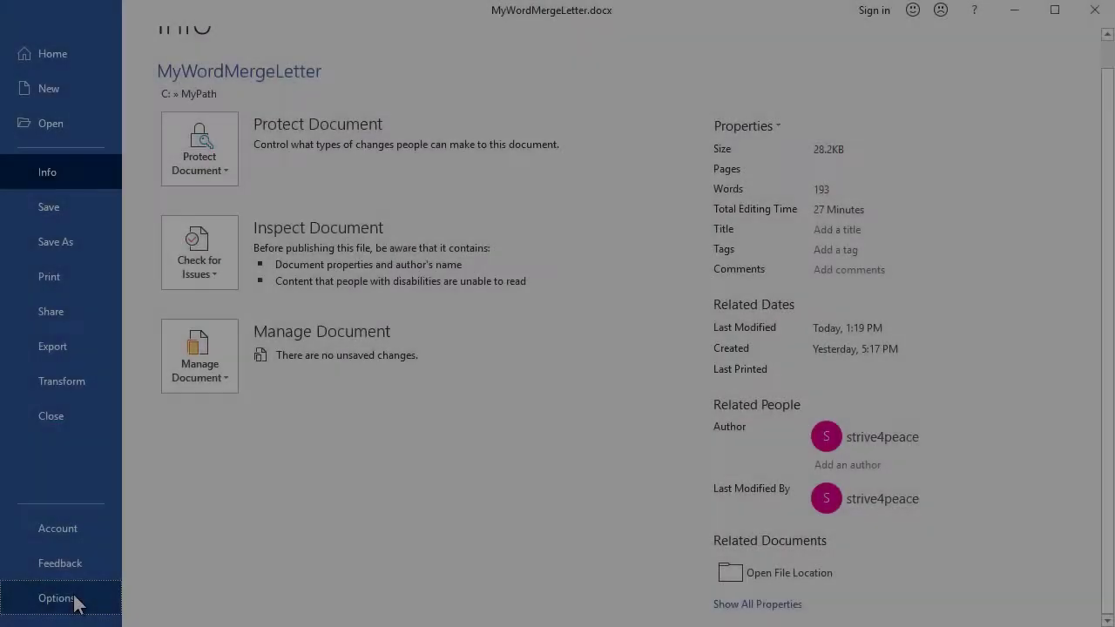
Set the advanced Word options to show field codes instead of their values and to shade fields Always.
click(75, 598)
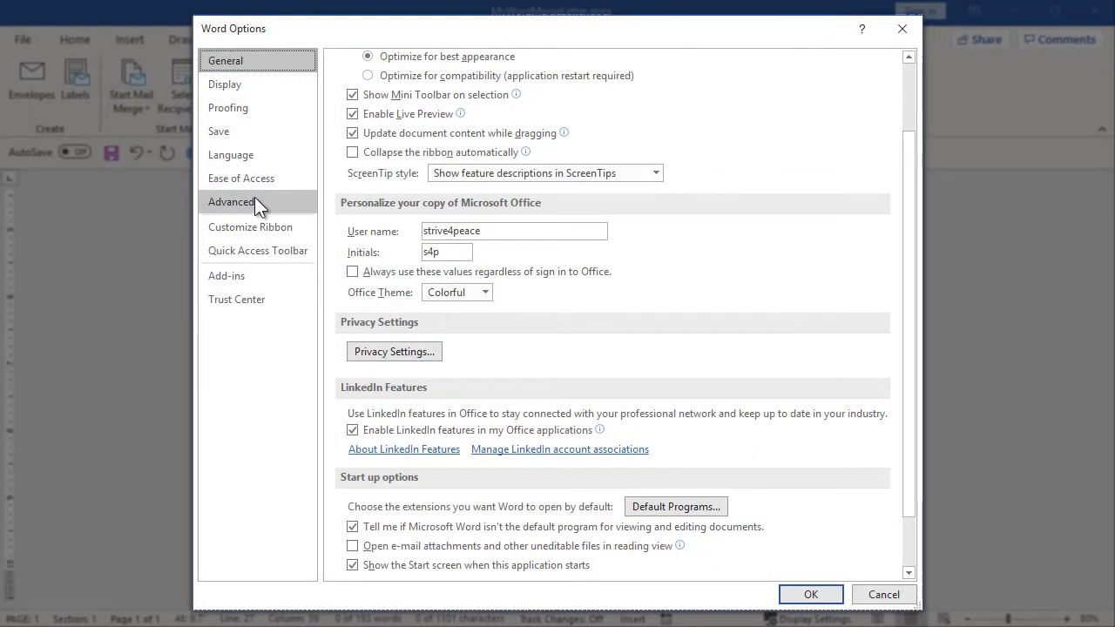
click(259, 201)
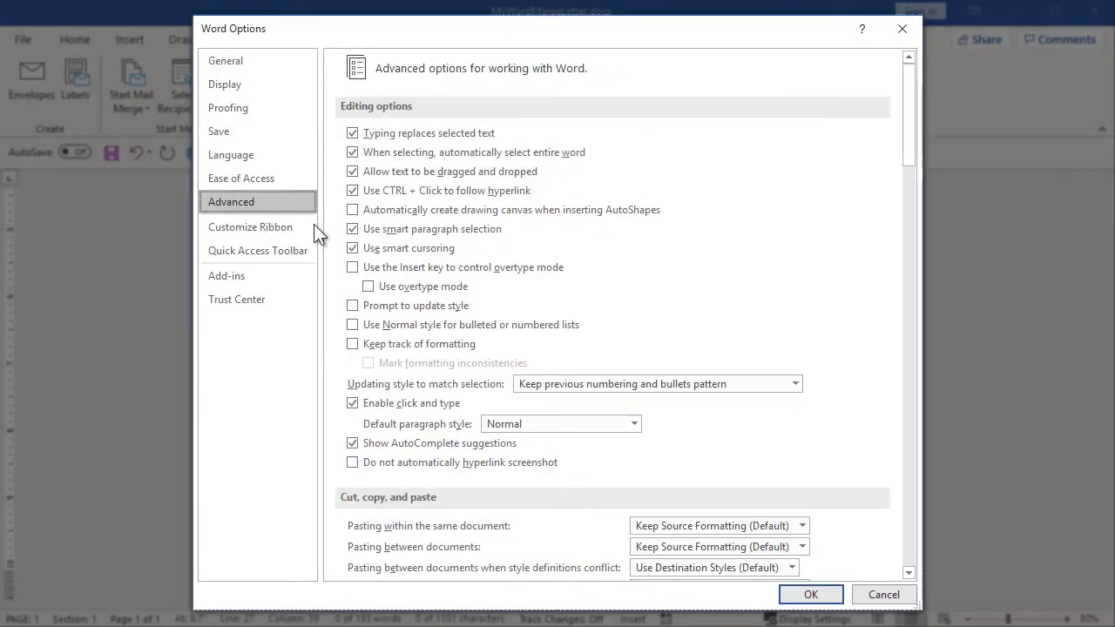
click(908, 543)
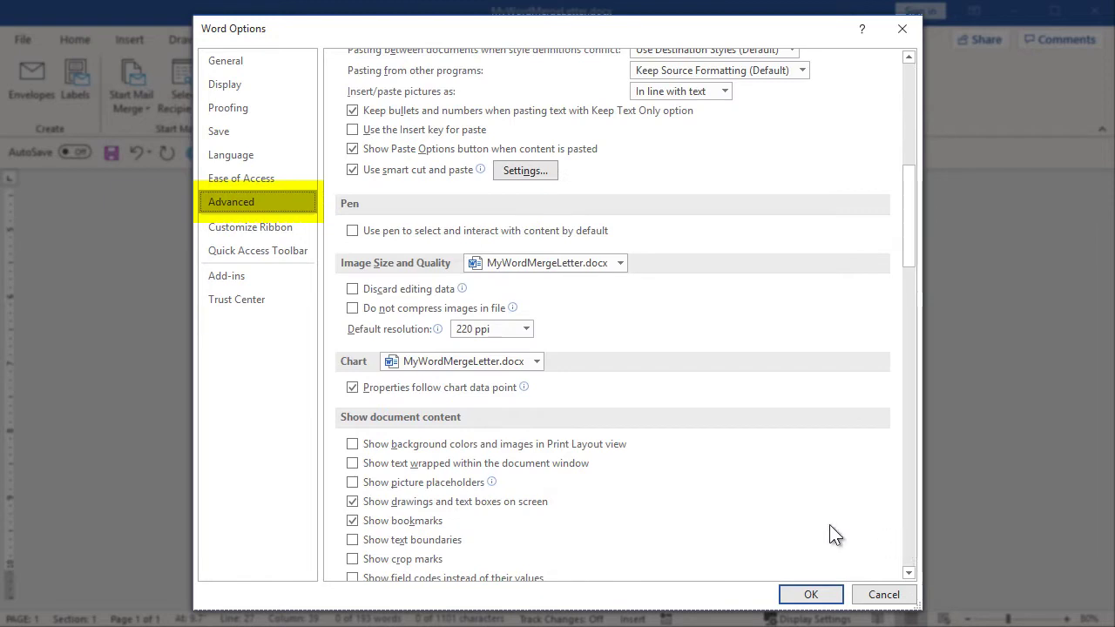
scroll(808, 518, down, 3)
scroll(808, 515, down, 2)
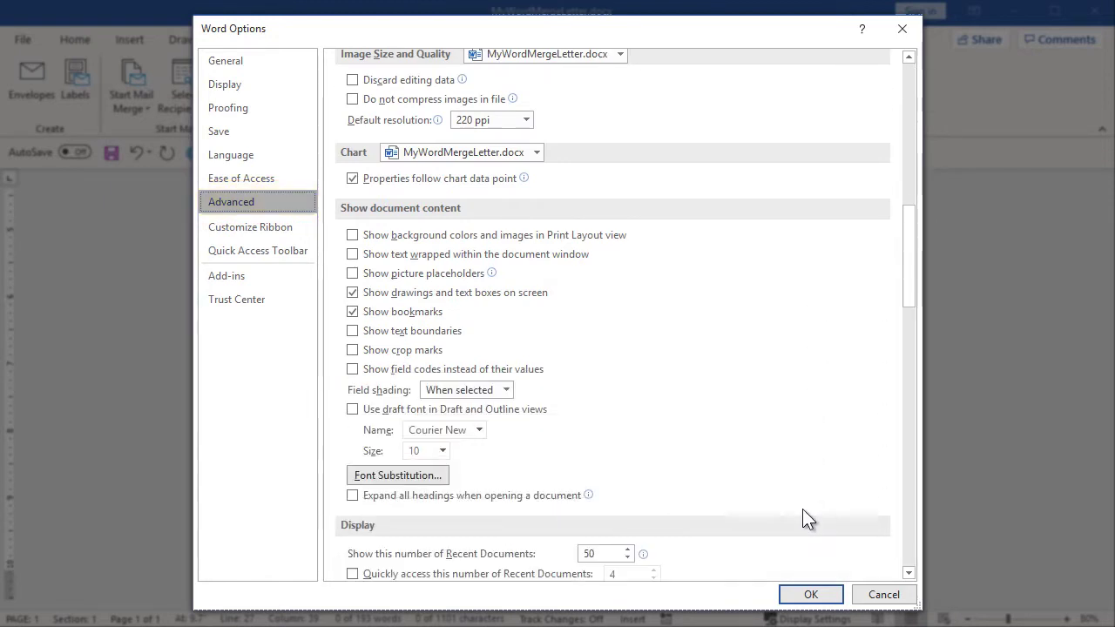
click(358, 370)
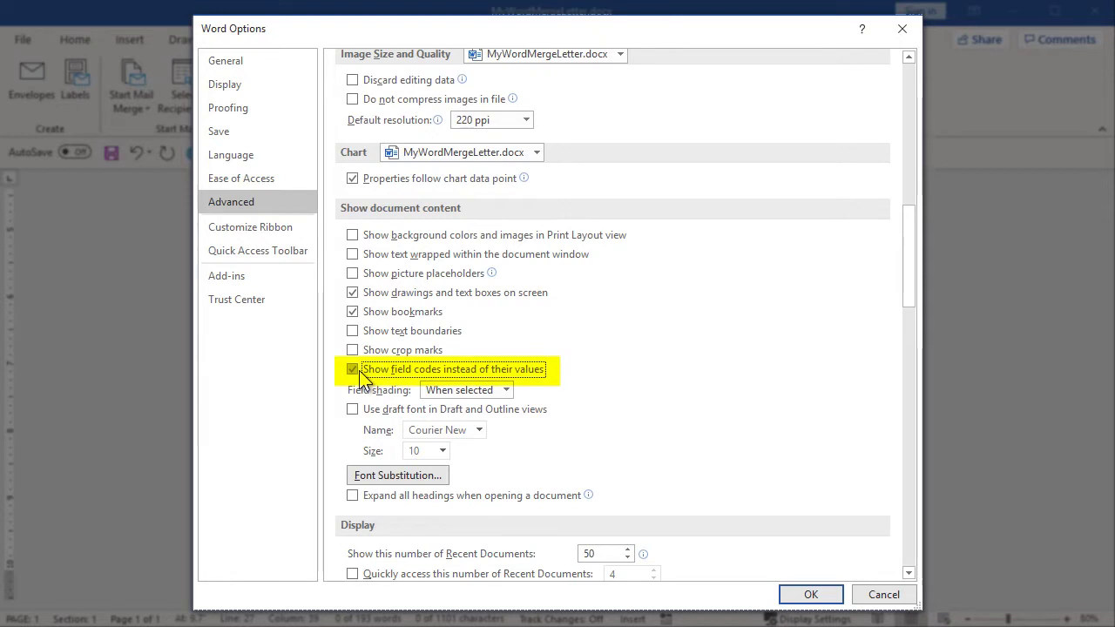
click(506, 392)
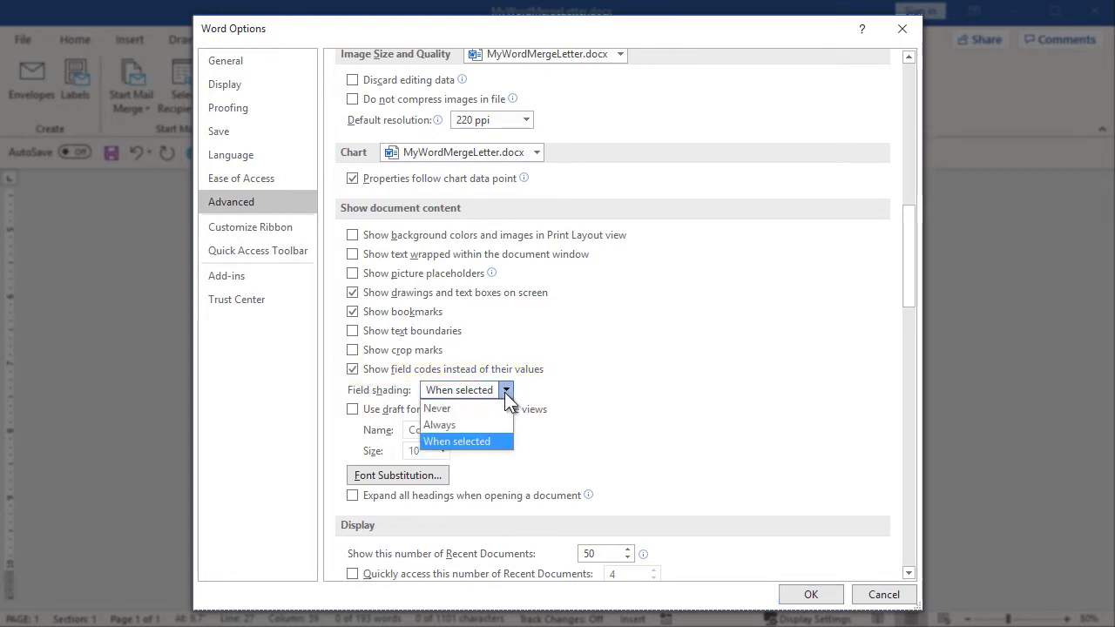
click(469, 424)
click(807, 595)
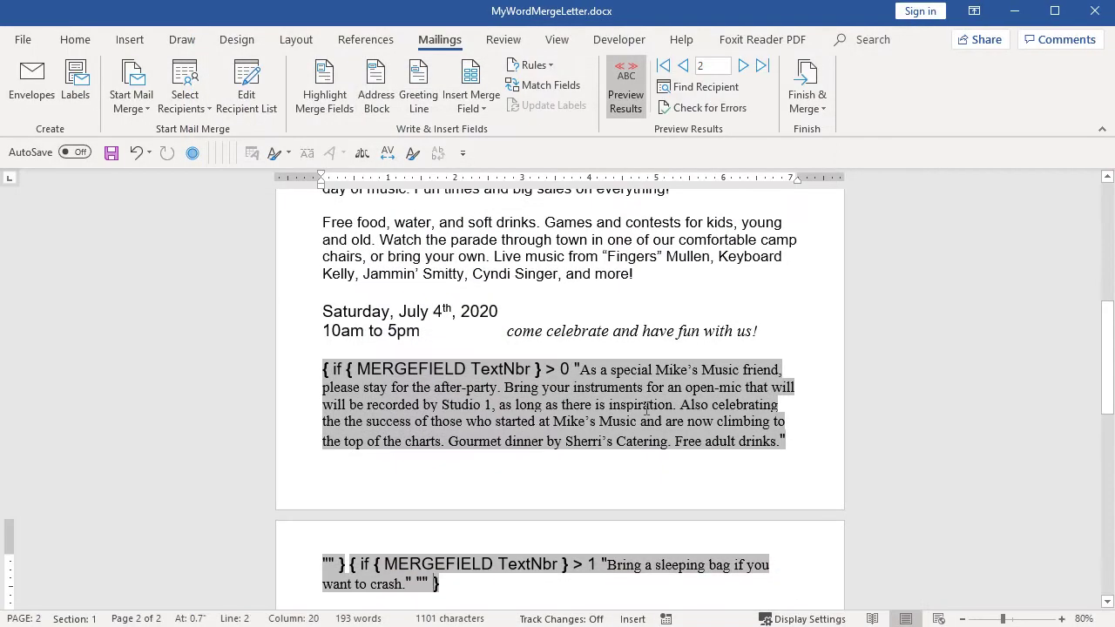
Examine the conditional TextNbr field codes at the letter's end and the merge fields in the greeting and To block.
click(644, 405)
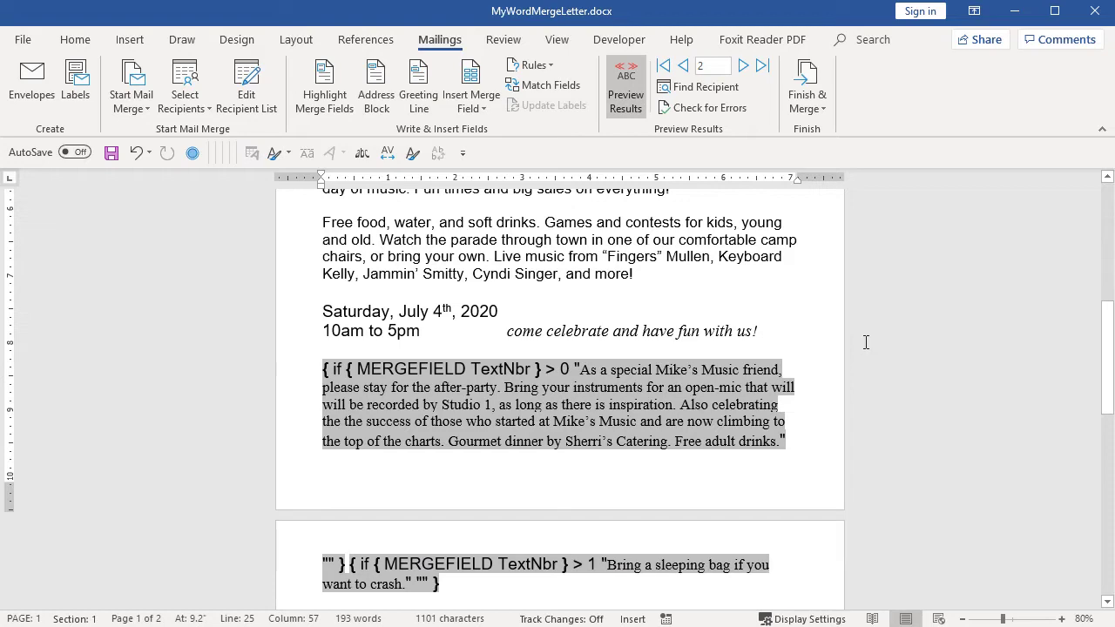
scroll(866, 343, up, 5)
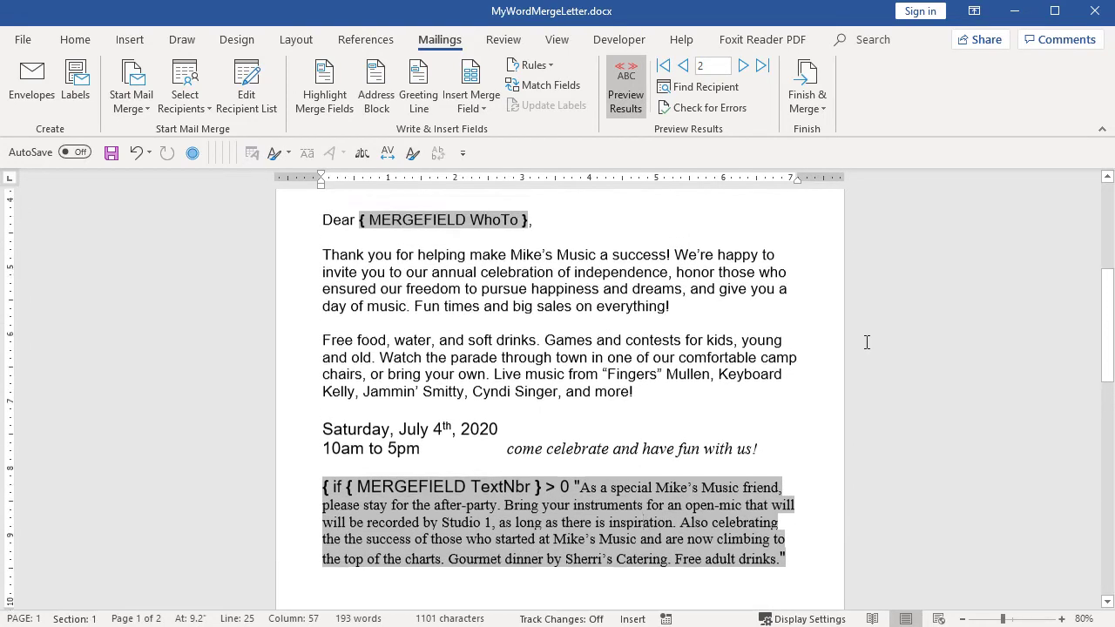
scroll(866, 342, up, 2)
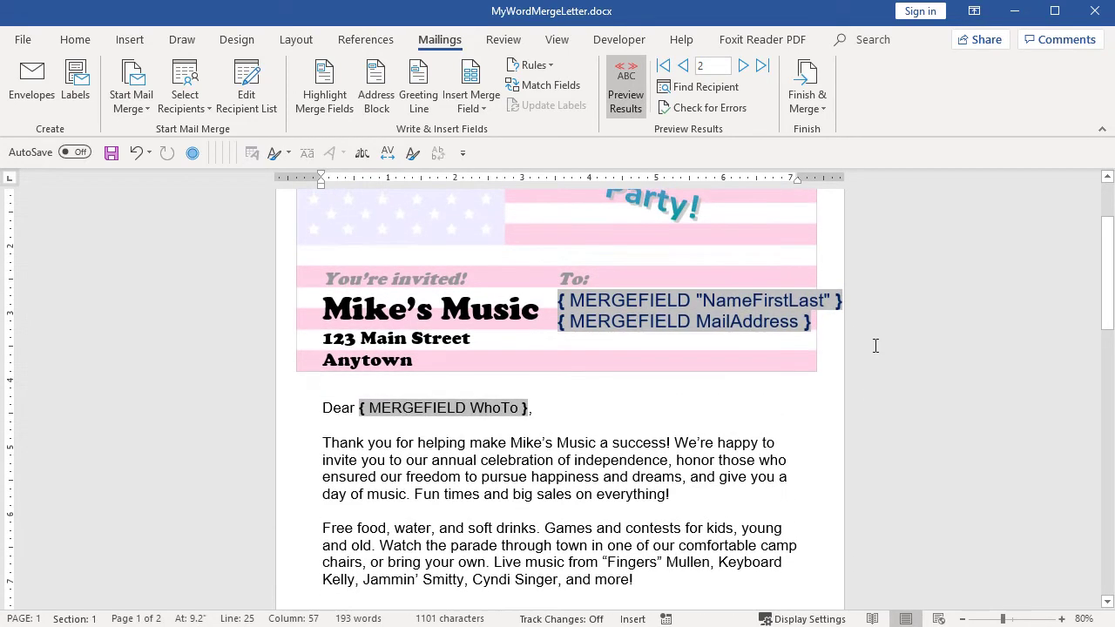
scroll(874, 345, up, 2)
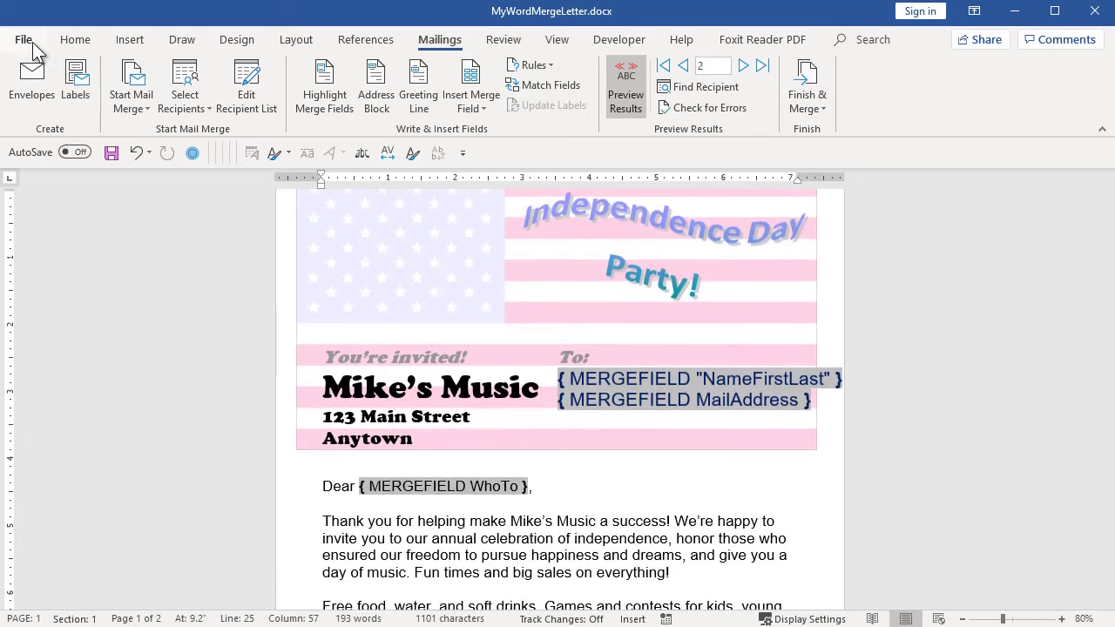
Turn off showing field codes instead of their values, and set field shading to When selected in the advanced options.
click(24, 40)
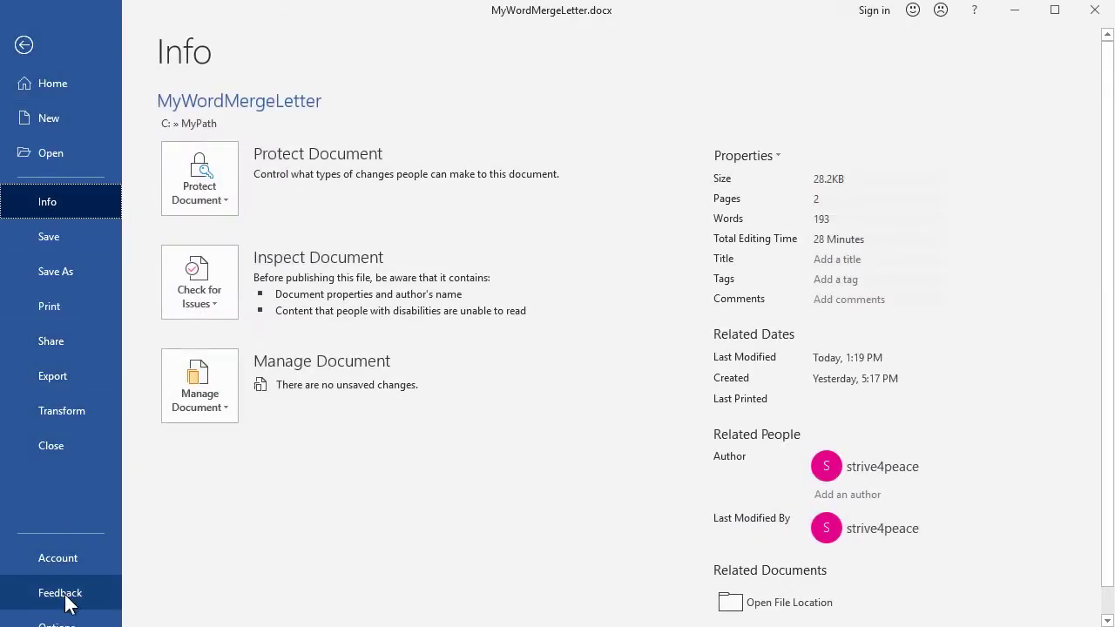
click(67, 624)
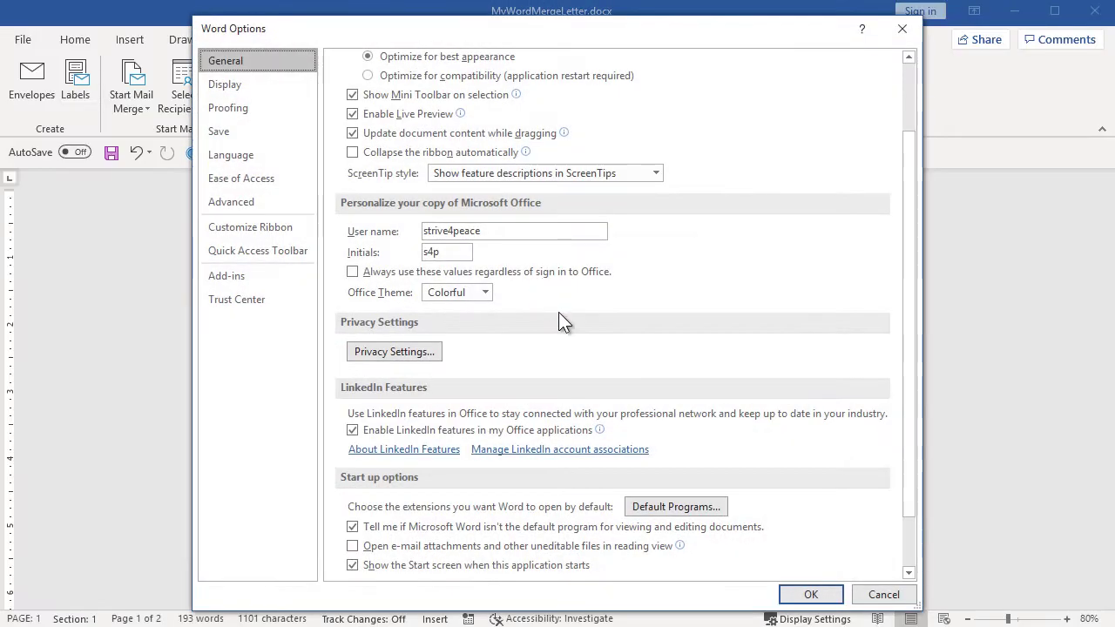
scroll(540, 296, down, 1)
click(261, 200)
scroll(910, 524, down, 15)
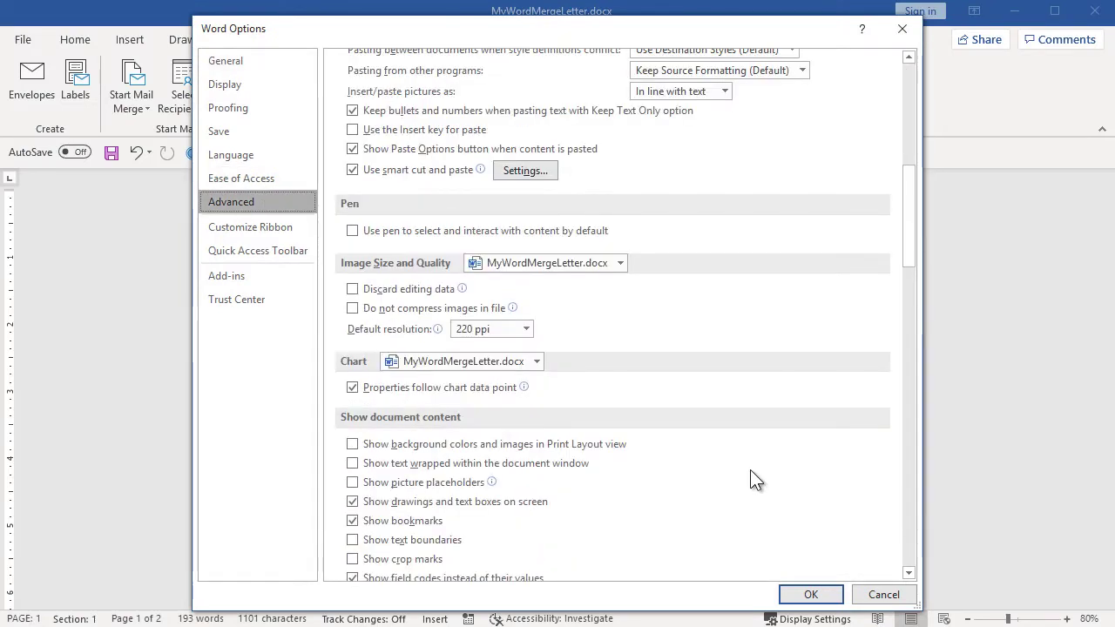
scroll(750, 469, down, 3)
click(504, 473)
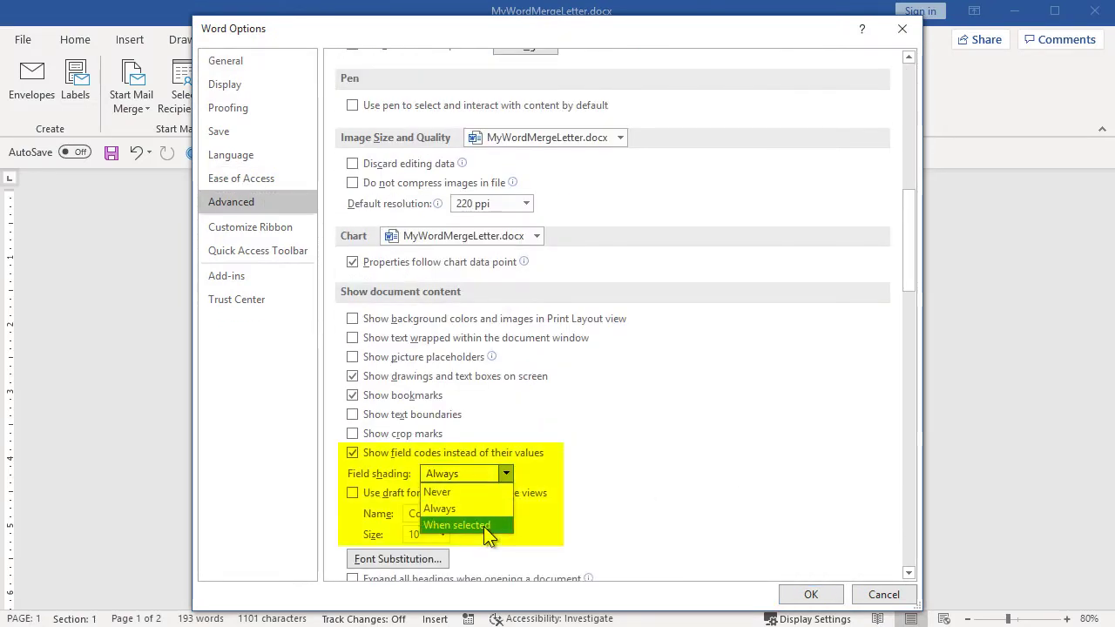
click(484, 526)
key(alt+f)
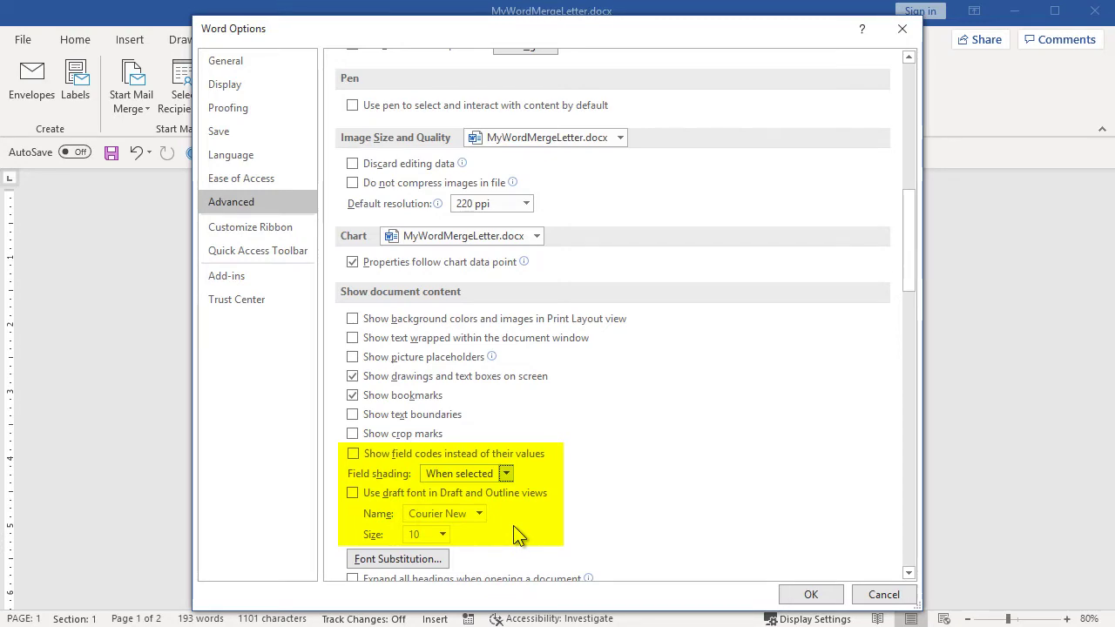
key(Return)
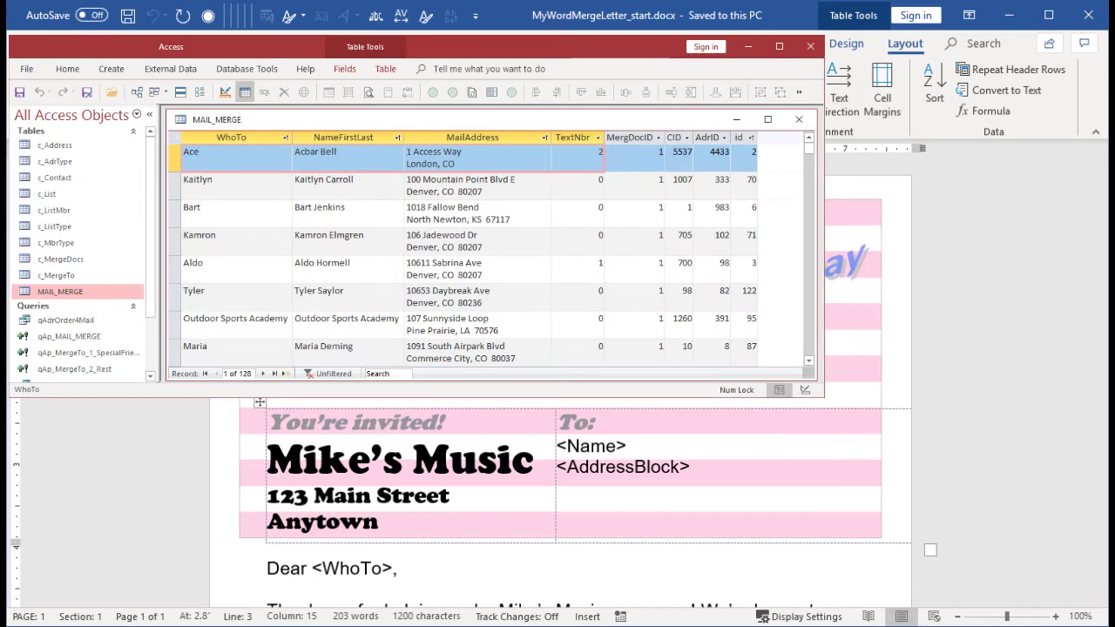
Switch to the MyWordMergeLetter_start document and open the Step-by-Step Mail Merge Wizard.
key(alt+Tab)
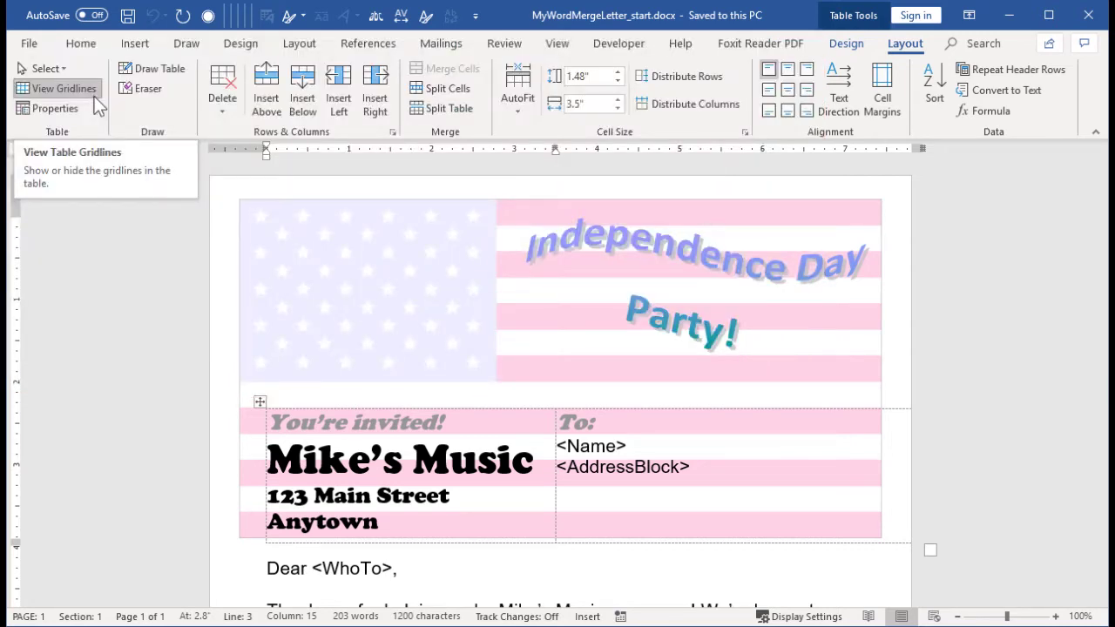
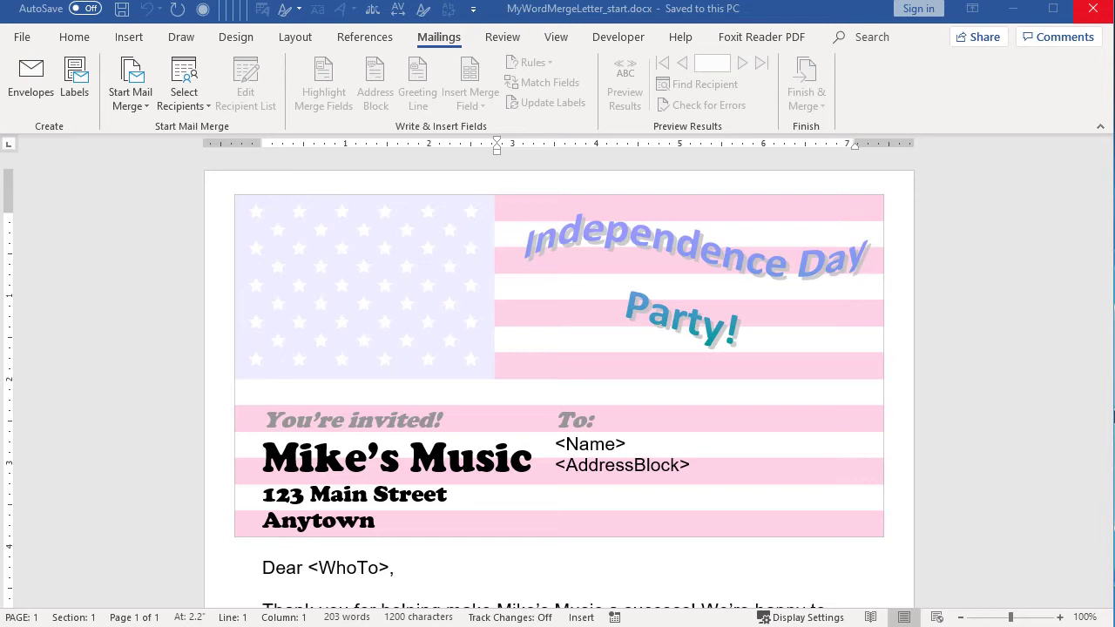
click(139, 105)
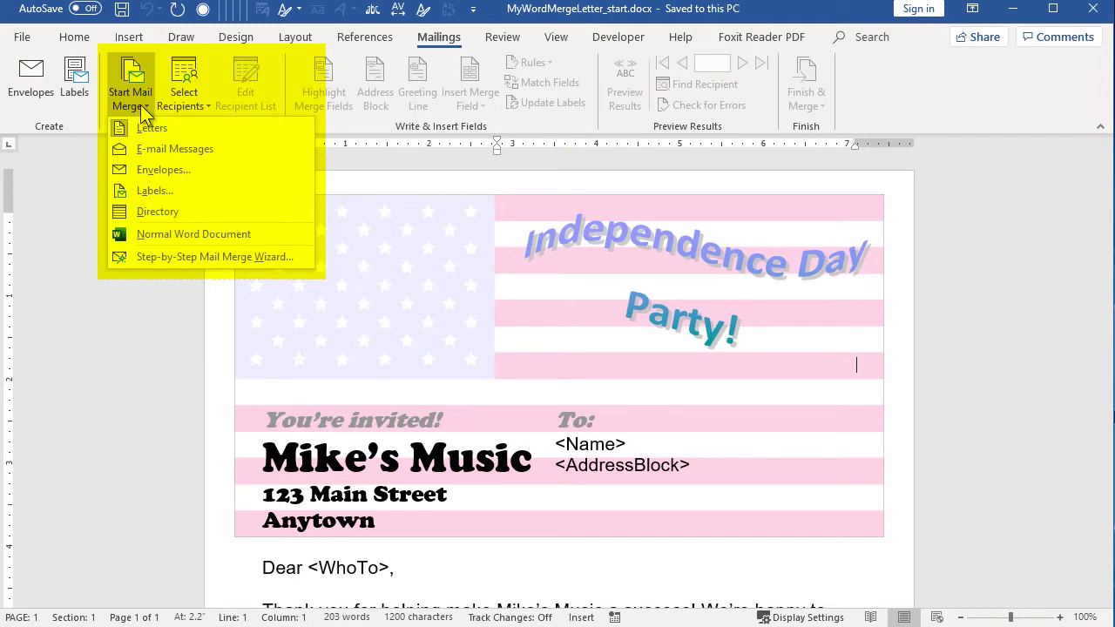
click(183, 255)
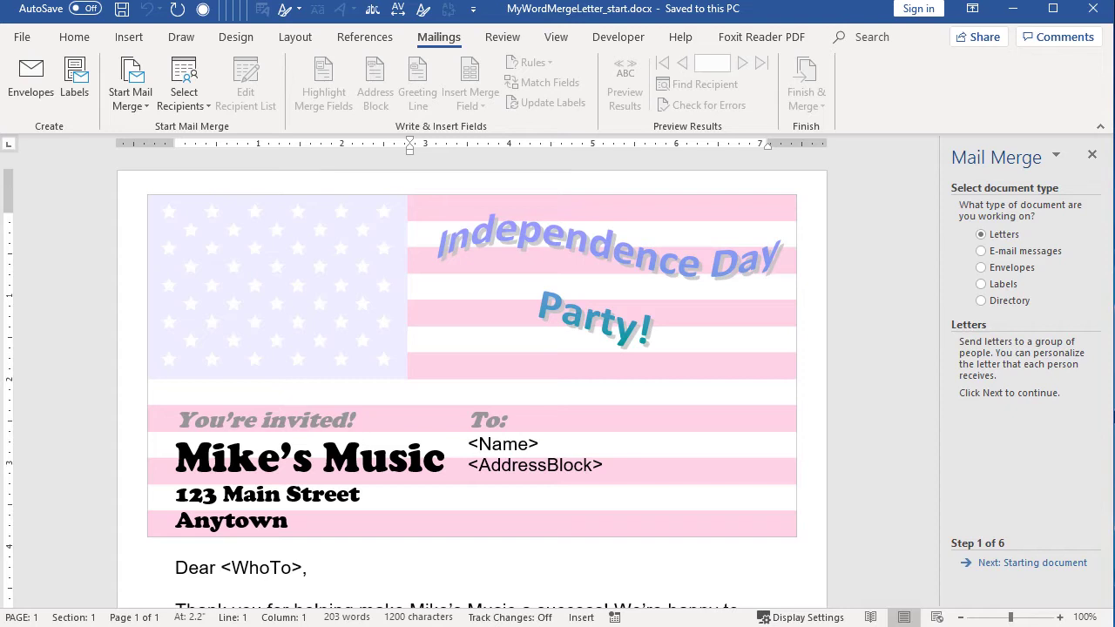
Keep Letters and the current document as the merge setup, and start browsing for an existing recipient list.
click(1050, 564)
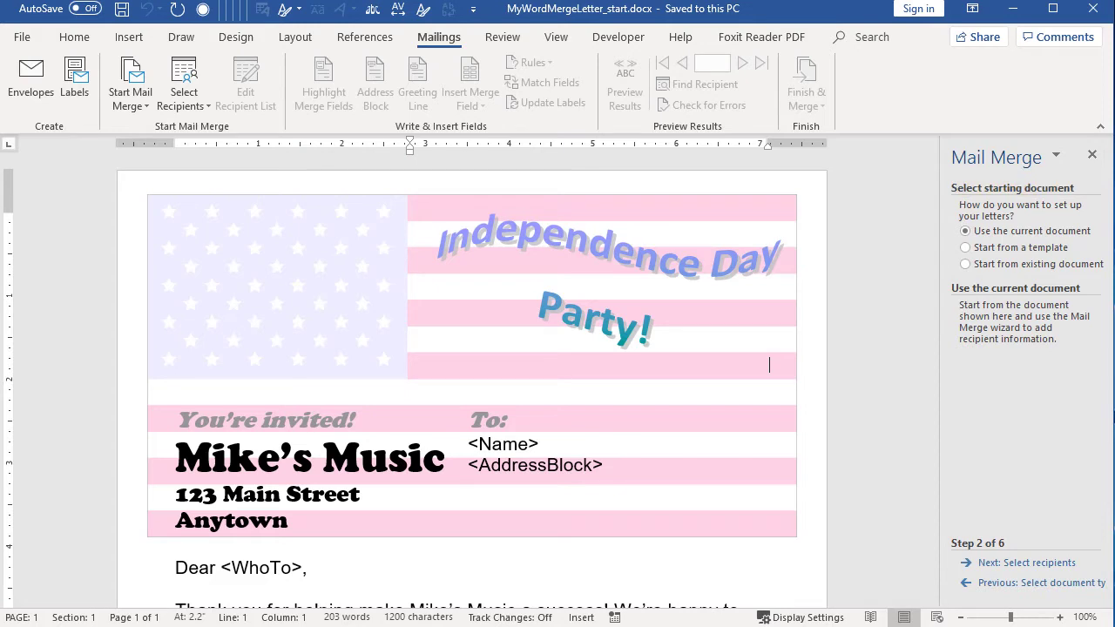
click(1028, 563)
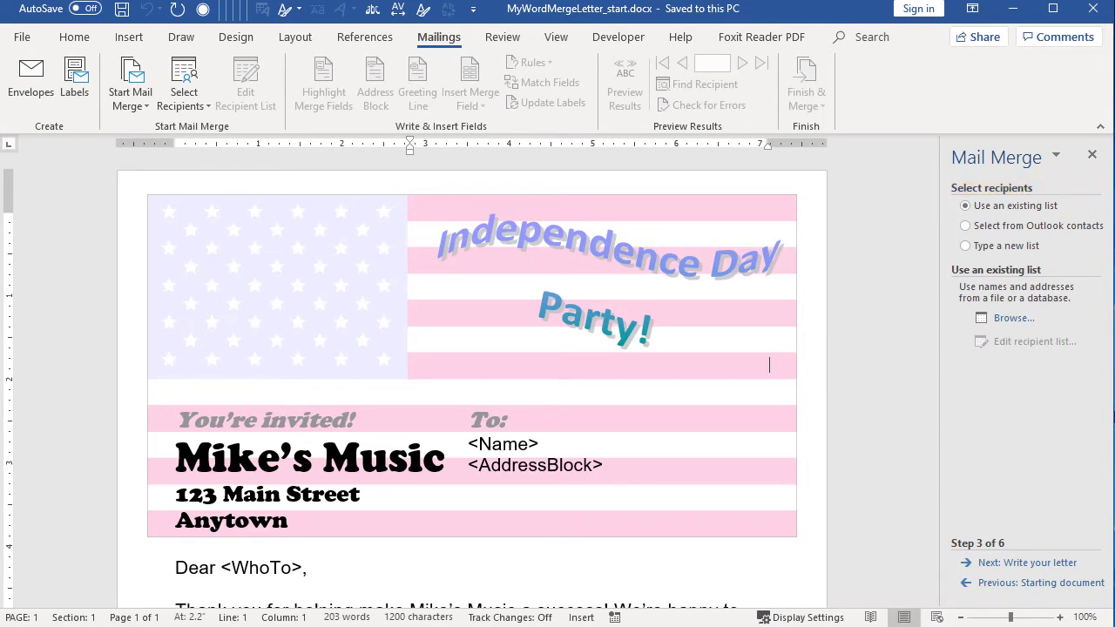
click(1013, 321)
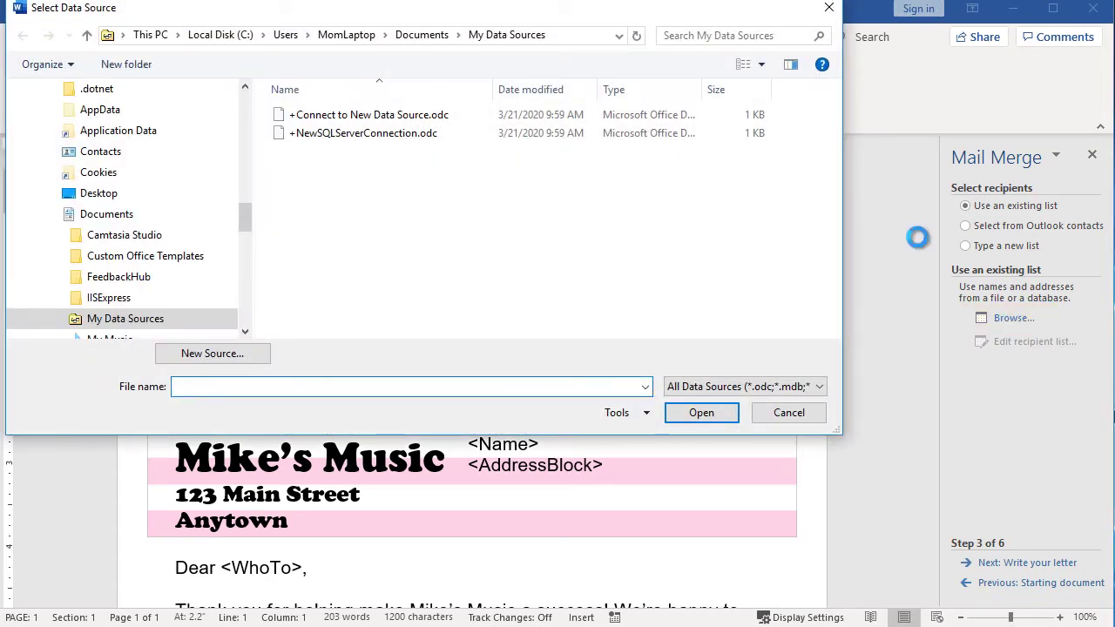
Choose StoreContacts.accdb from C:\MyPath as the data source, opened as OLE DB Database Files.
drag(341, 12, 352, 34)
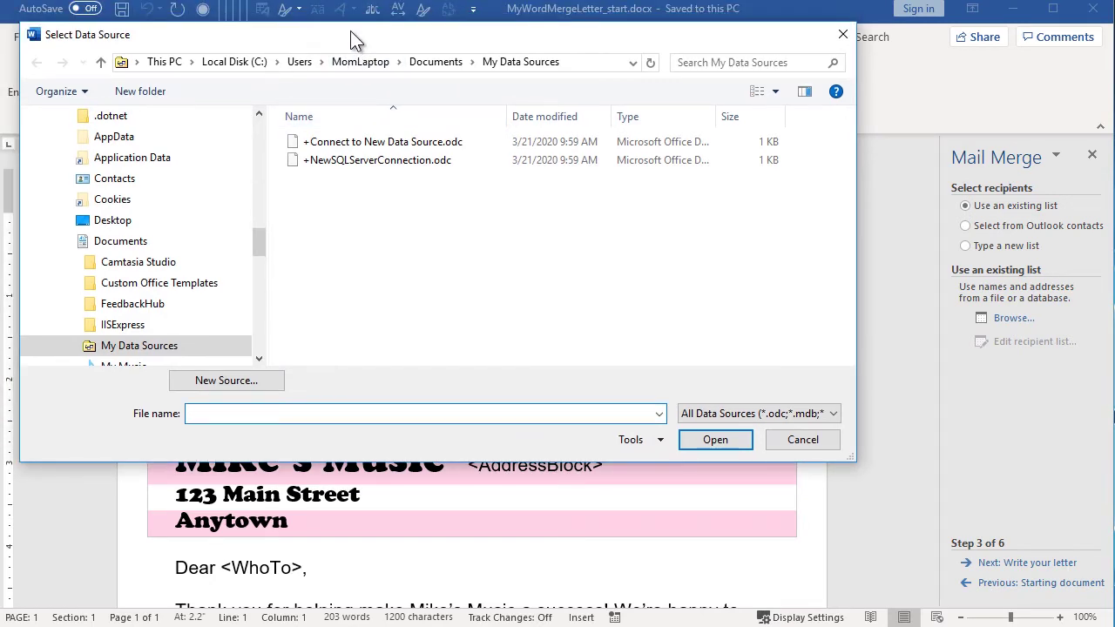
text(C:\MyPath)
key(Return)
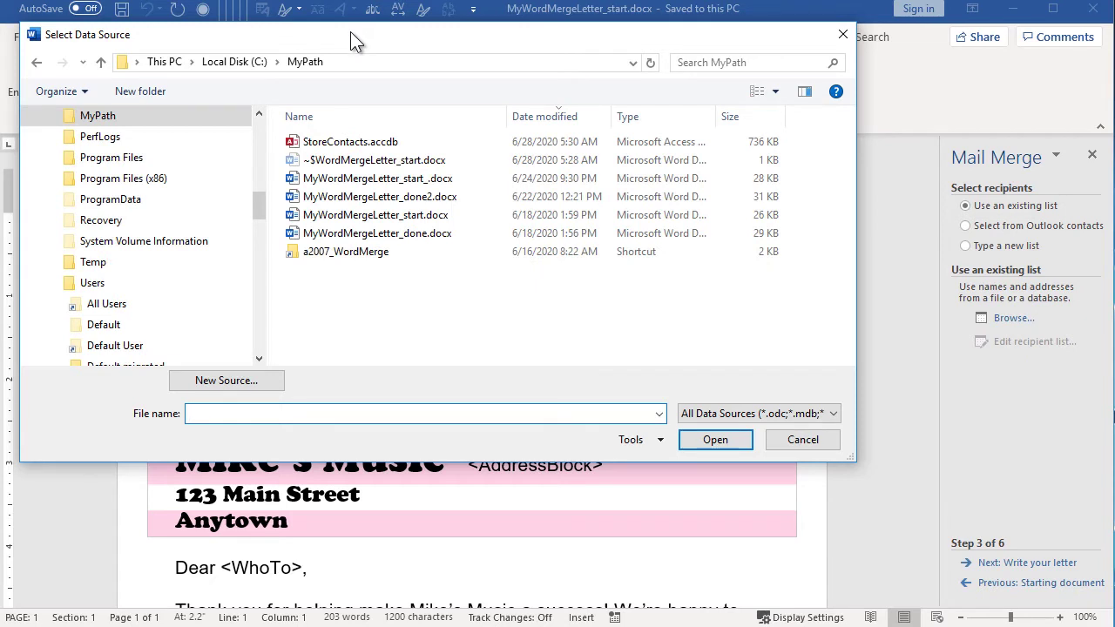
click(323, 141)
click(696, 442)
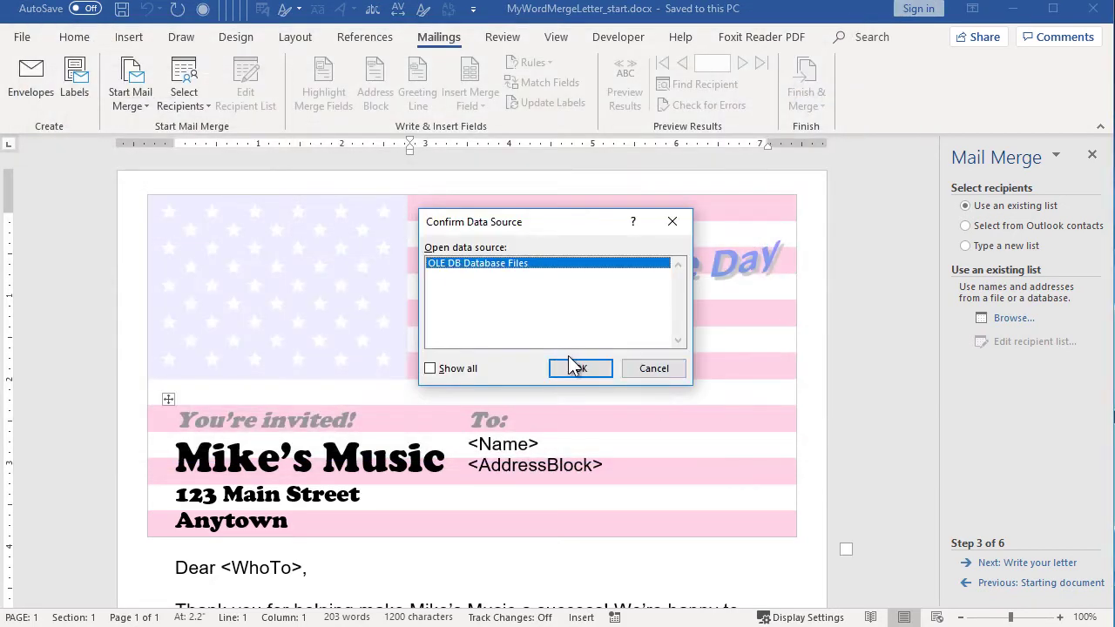
click(576, 370)
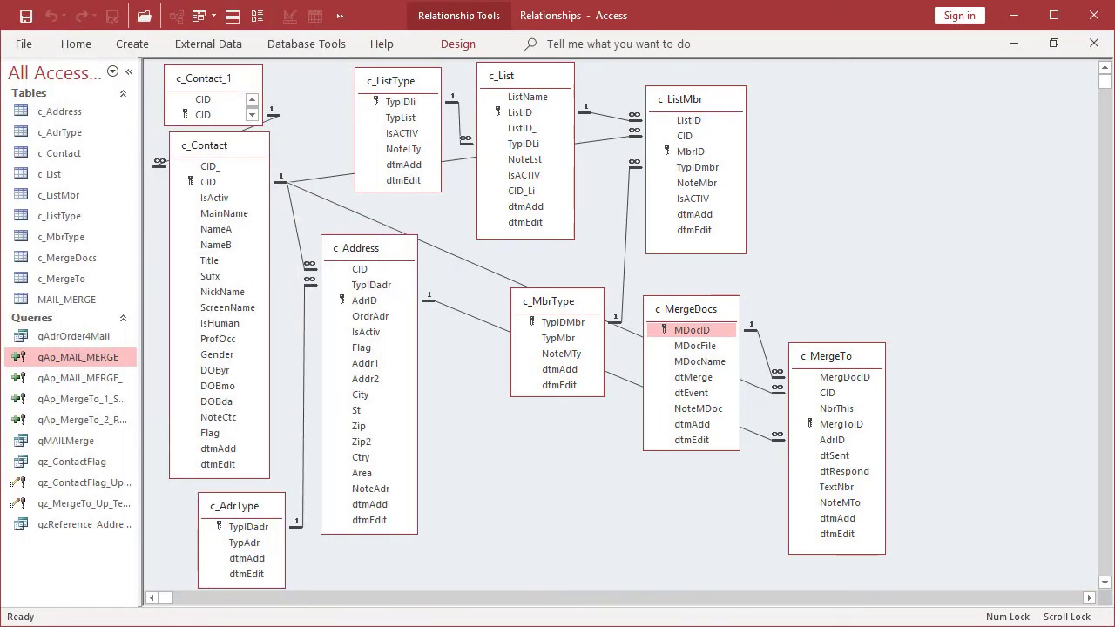
Switch to Access and add the MAIL_MERGE table to the empty area of the Relationships diagram.
drag(66, 298, 878, 123)
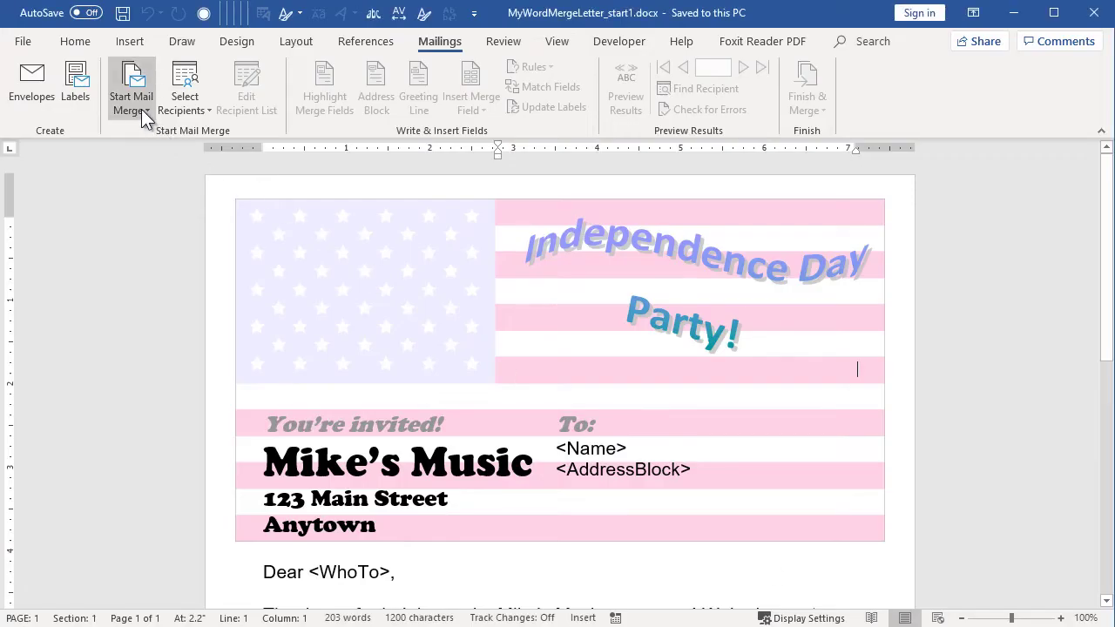
In Word's MyWordMergeLetter_start1 document, open the Step-by-Step Mail Merge Wizard and advance to recipient selection using Letters and the current document.
click(141, 109)
click(178, 263)
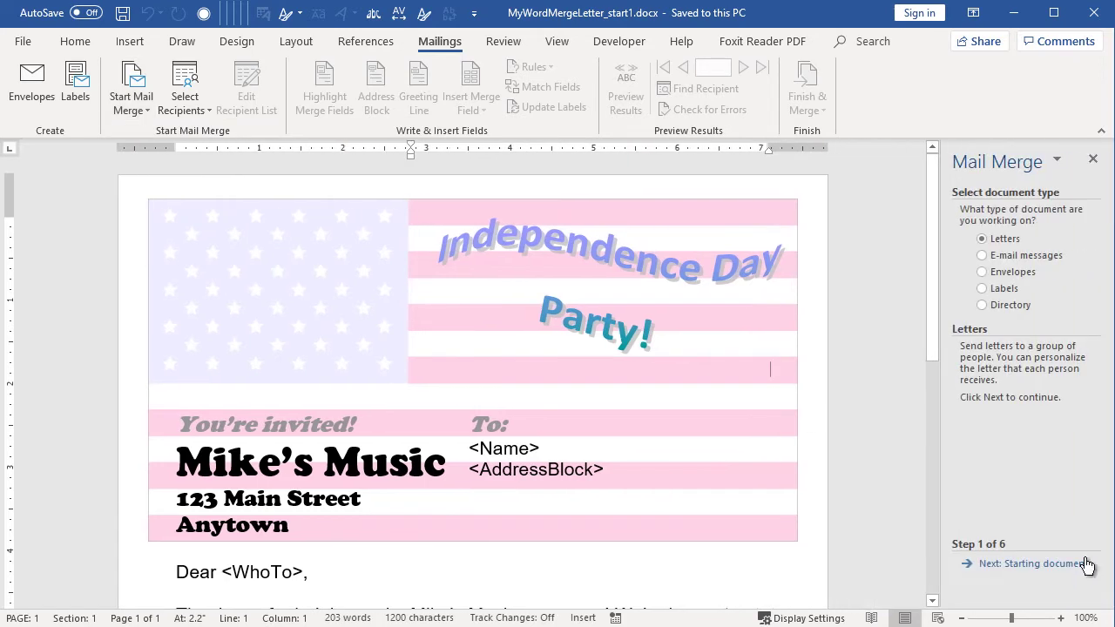
click(1065, 567)
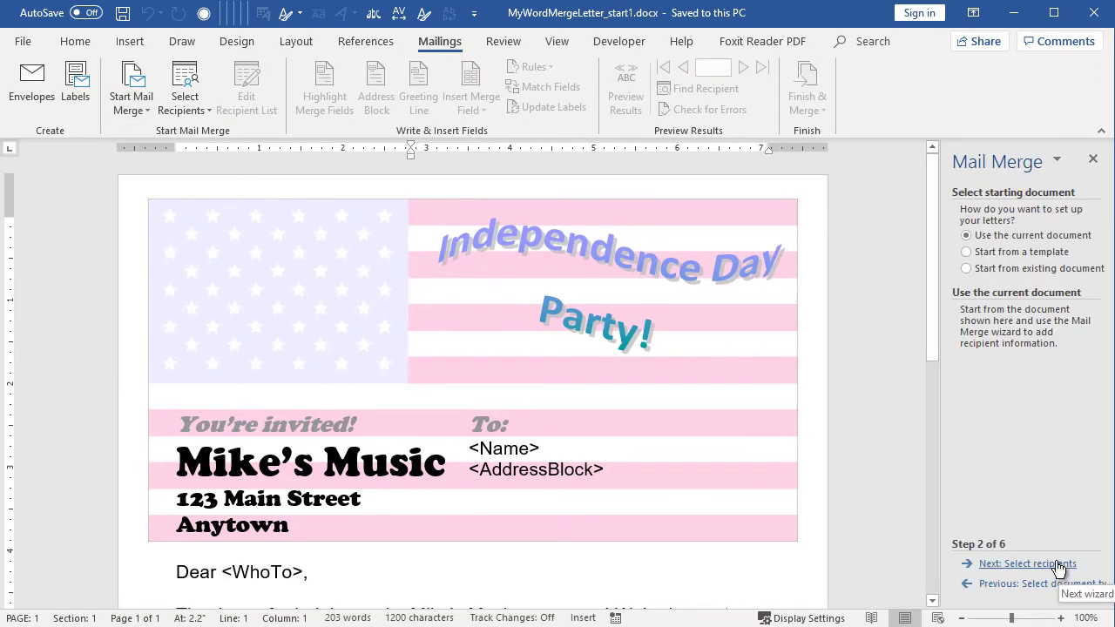
click(1058, 567)
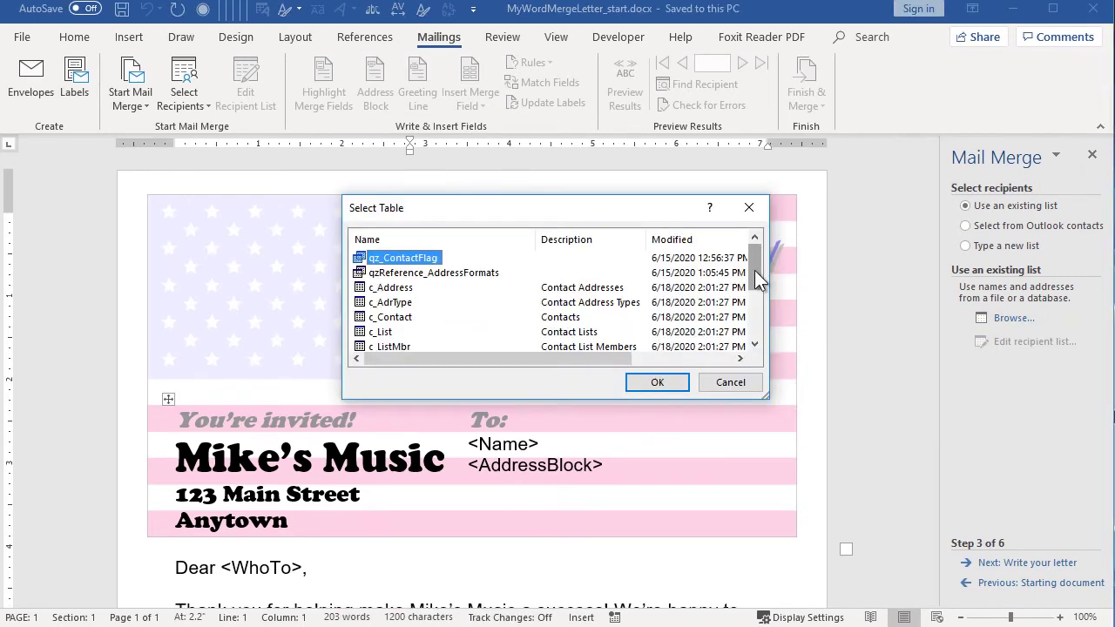
Select the MAIL_MERGE table as the recipient list for the MyWordMergeLetter_start letter.
drag(758, 279, 752, 313)
click(393, 331)
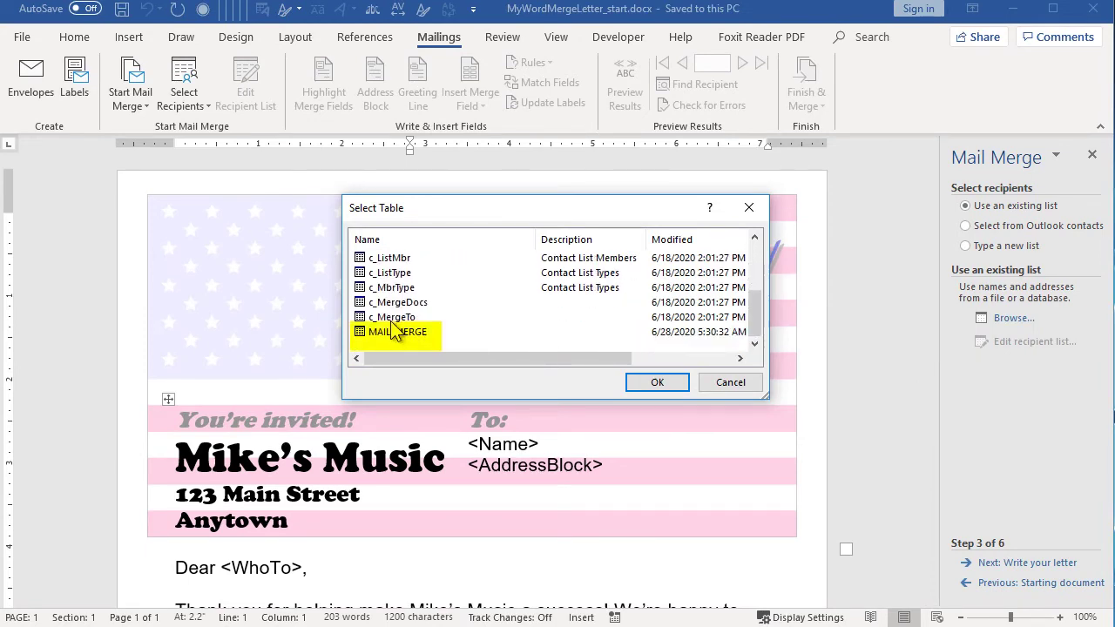
click(661, 384)
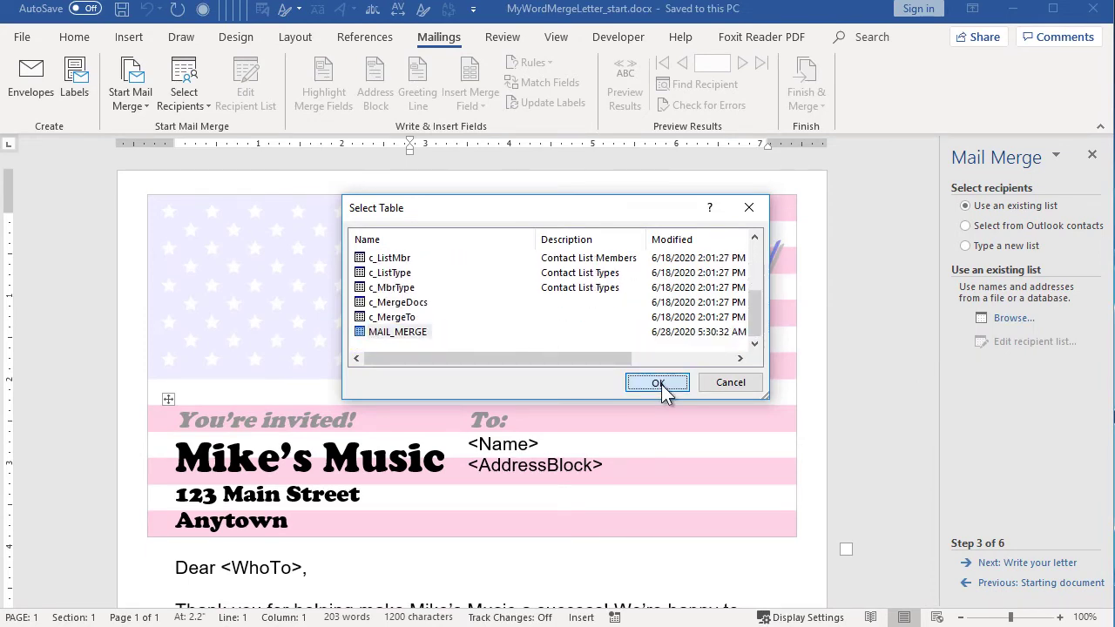
Sort the mail merge recipients by NameFirstLast in ascending order and accept the recipient list.
click(492, 358)
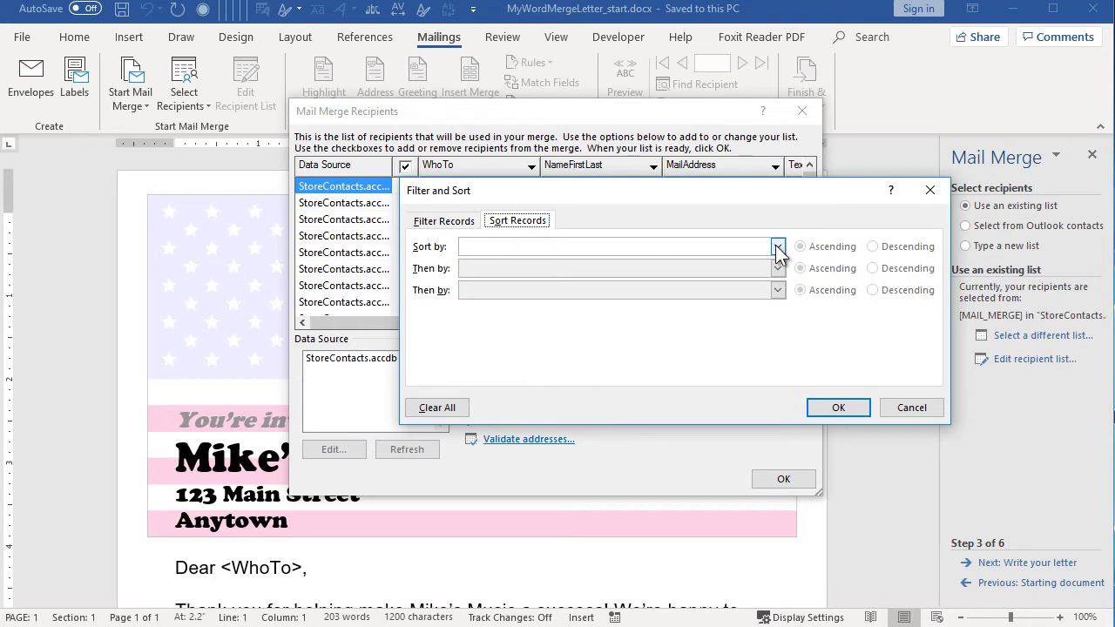
click(776, 247)
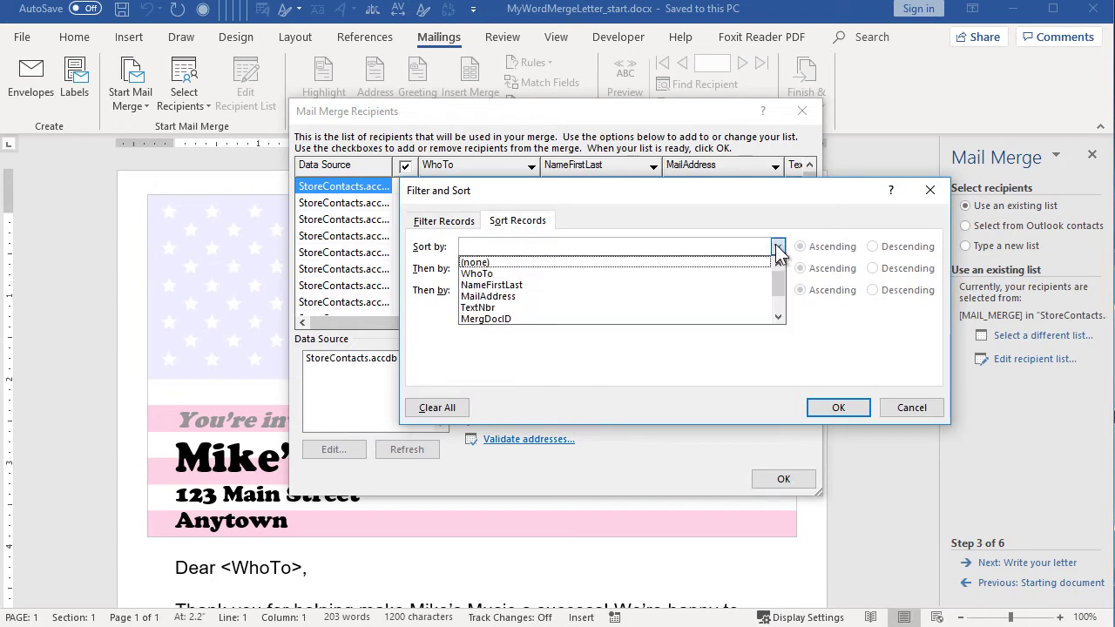
click(521, 285)
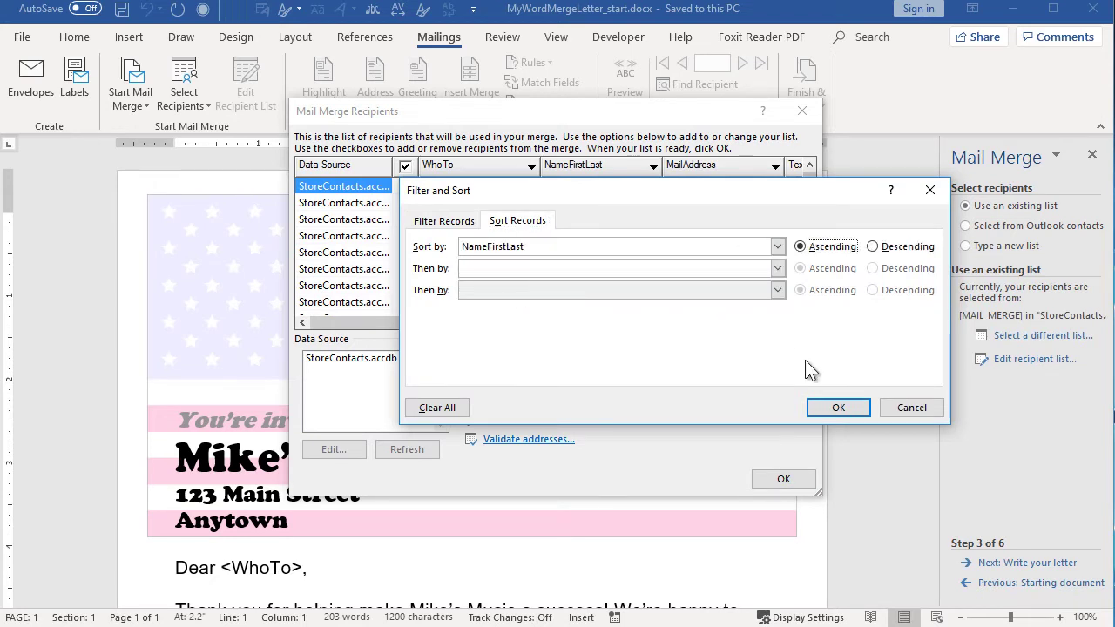
click(842, 406)
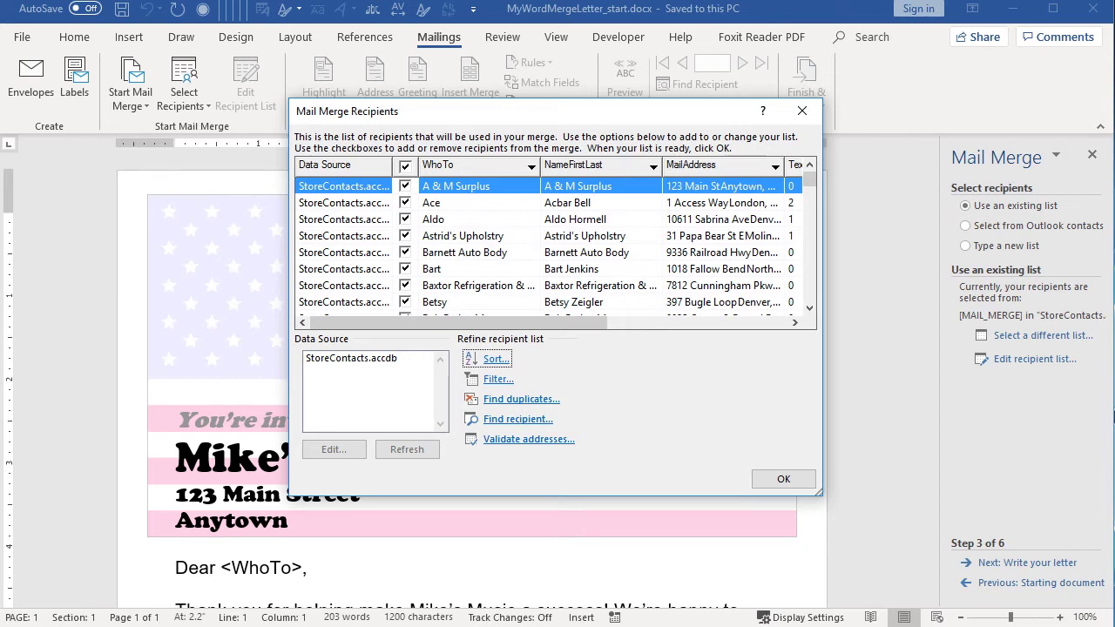
click(784, 478)
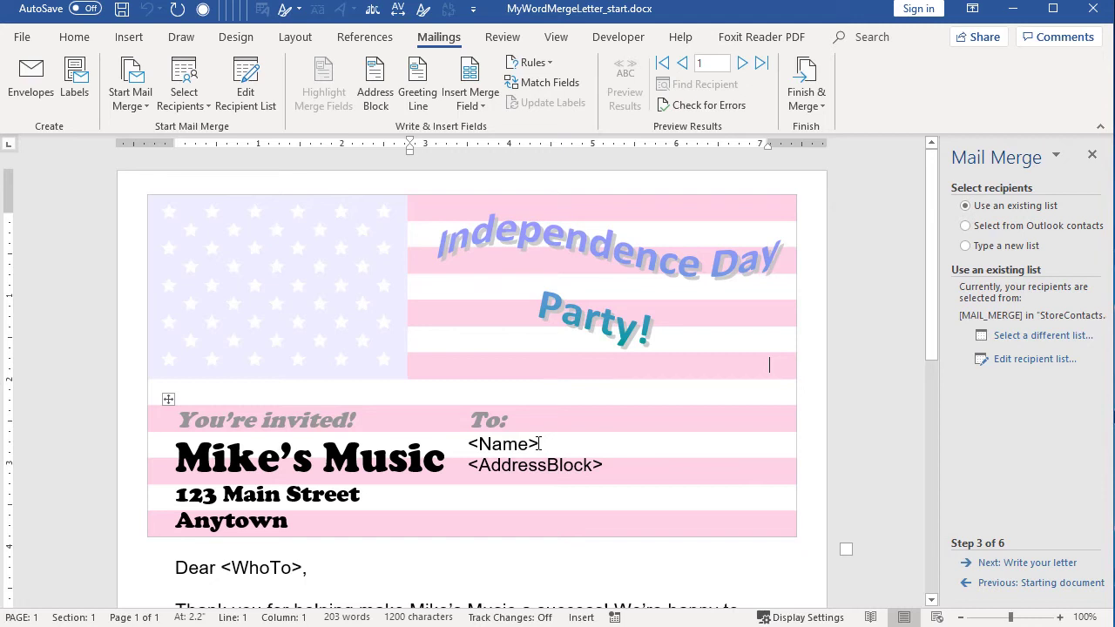
Replace the <Name> placeholder under To: with the NameFirstLast merge field.
drag(470, 443, 547, 443)
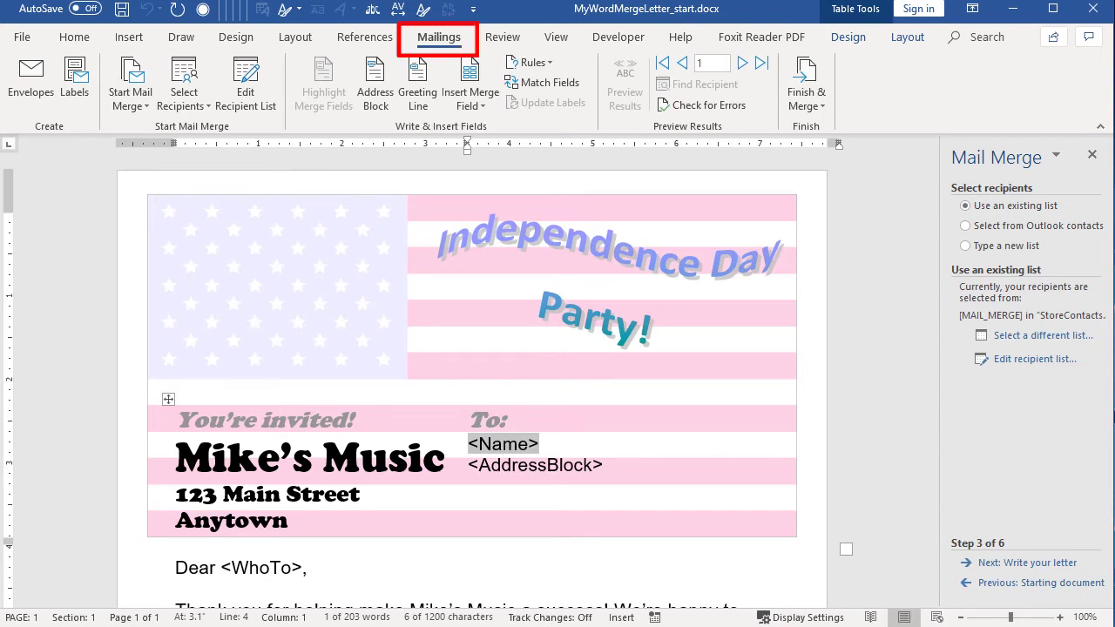
click(473, 101)
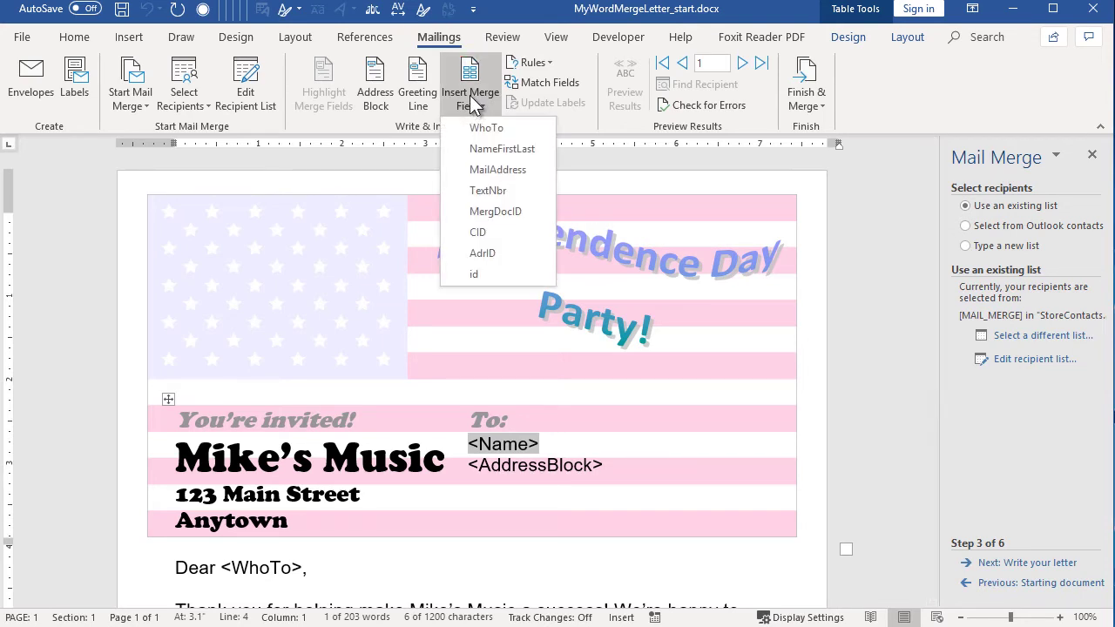
click(496, 150)
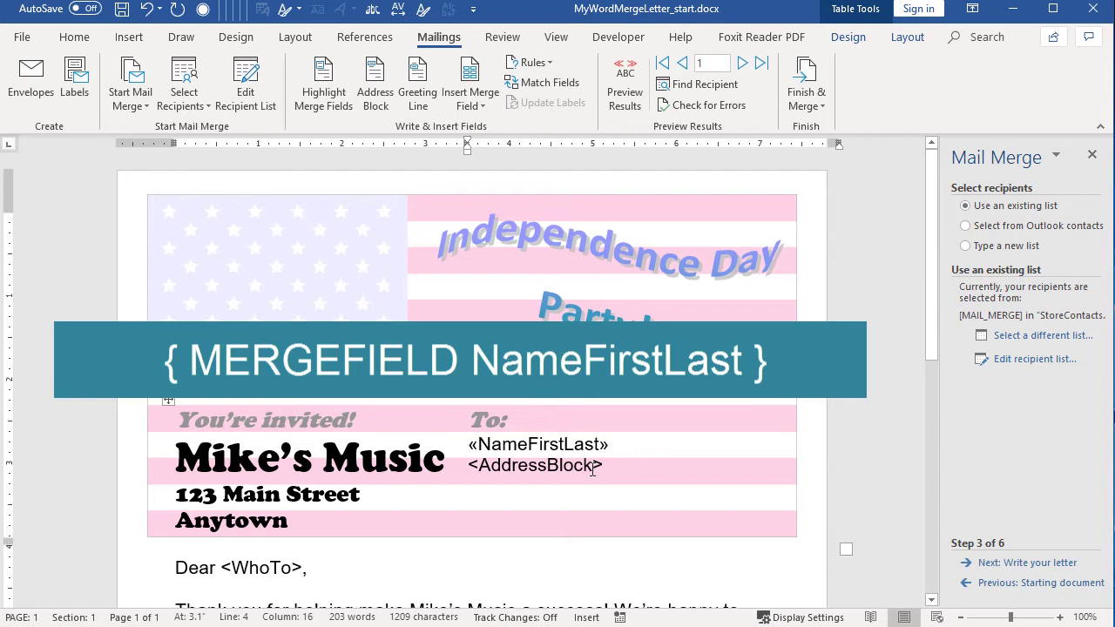
Replace the <AddressBlock> placeholder below the recipient name with the MailAddress merge field.
key(Down)
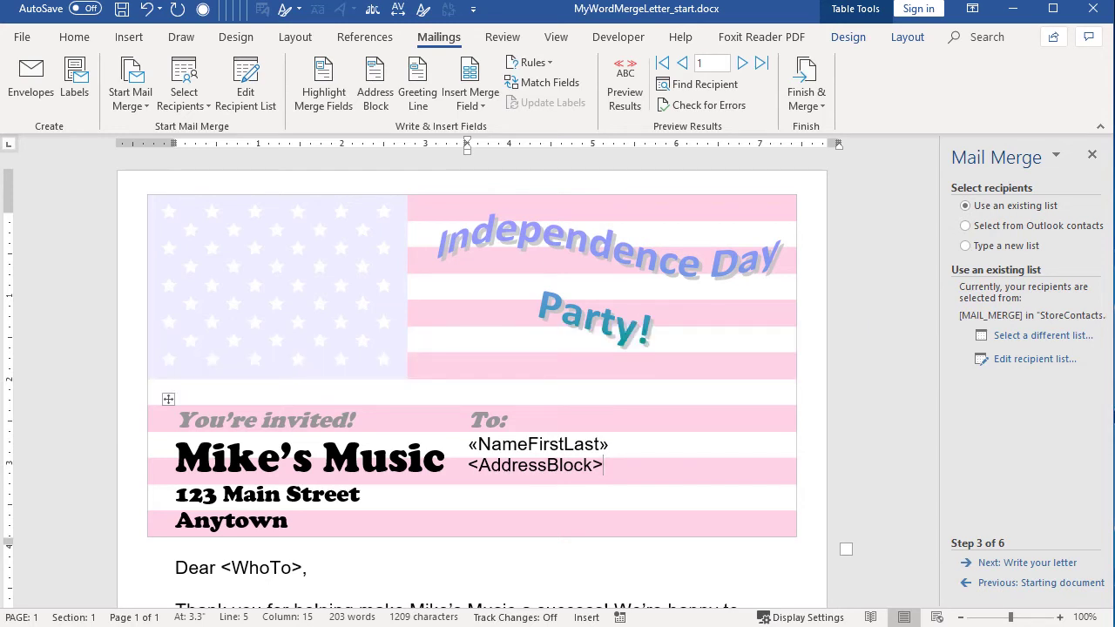
key(shift+Left)
key(shift+Left)
key(shift+Left)
key(shift+Left)
key(shift+Left)
key(shift+Left)
key(shift+Left)
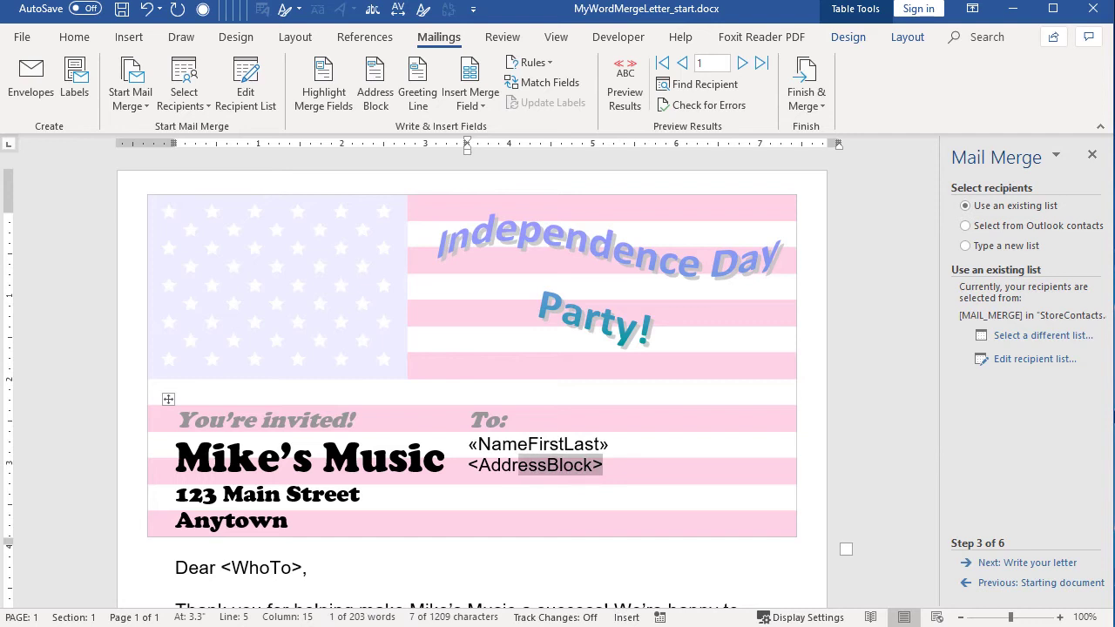
key(shift+Left)
key(shift+Left)
key(shift+Left)
key(shift+Left)
key(shift+Left)
key(shift+Left)
key(shift+Left)
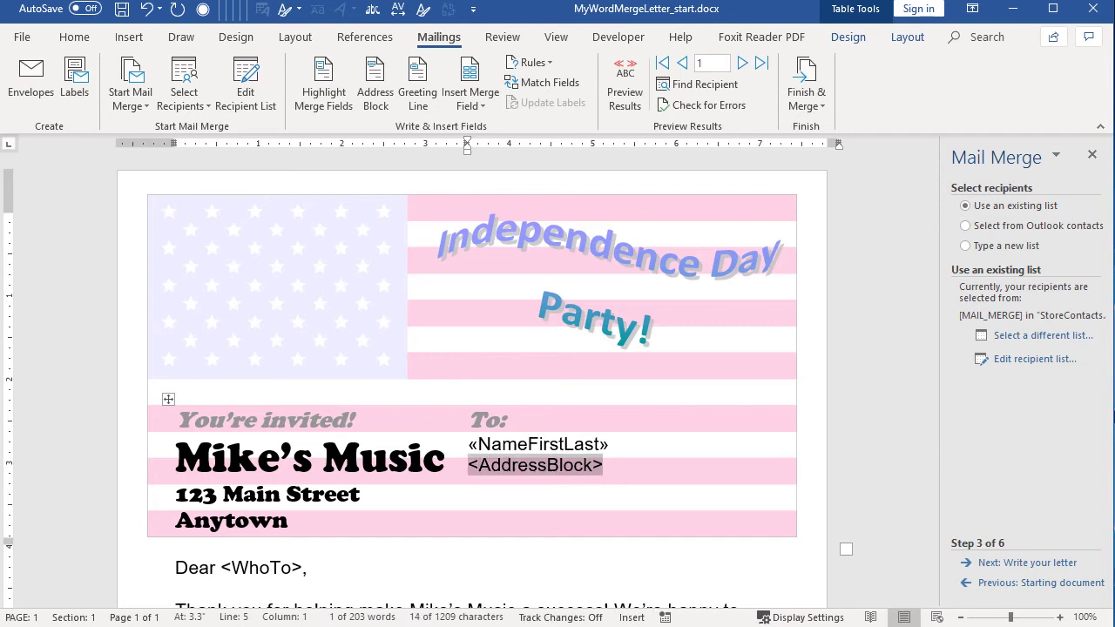
click(462, 92)
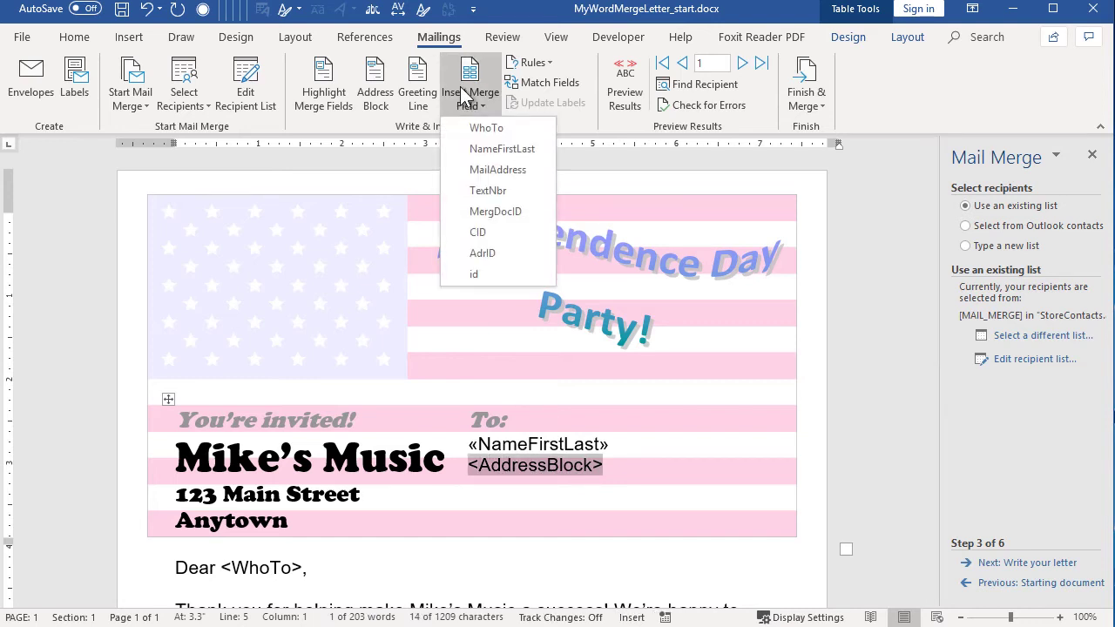
click(513, 173)
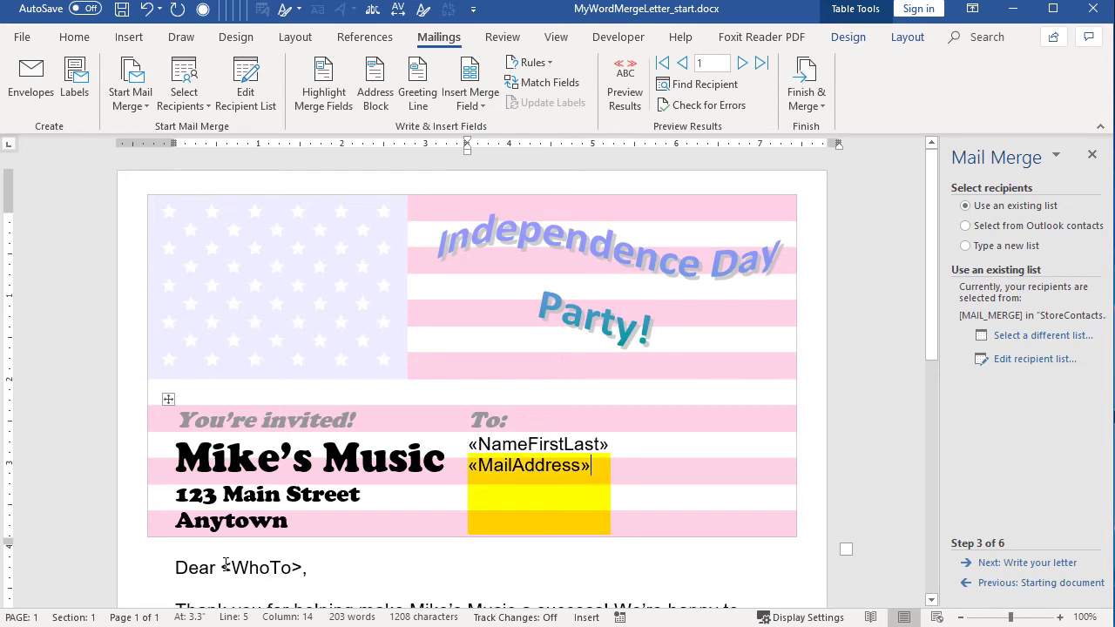
Replace the <WhoTo> placeholder in the Dear greeting with the WhoTo merge field.
click(223, 567)
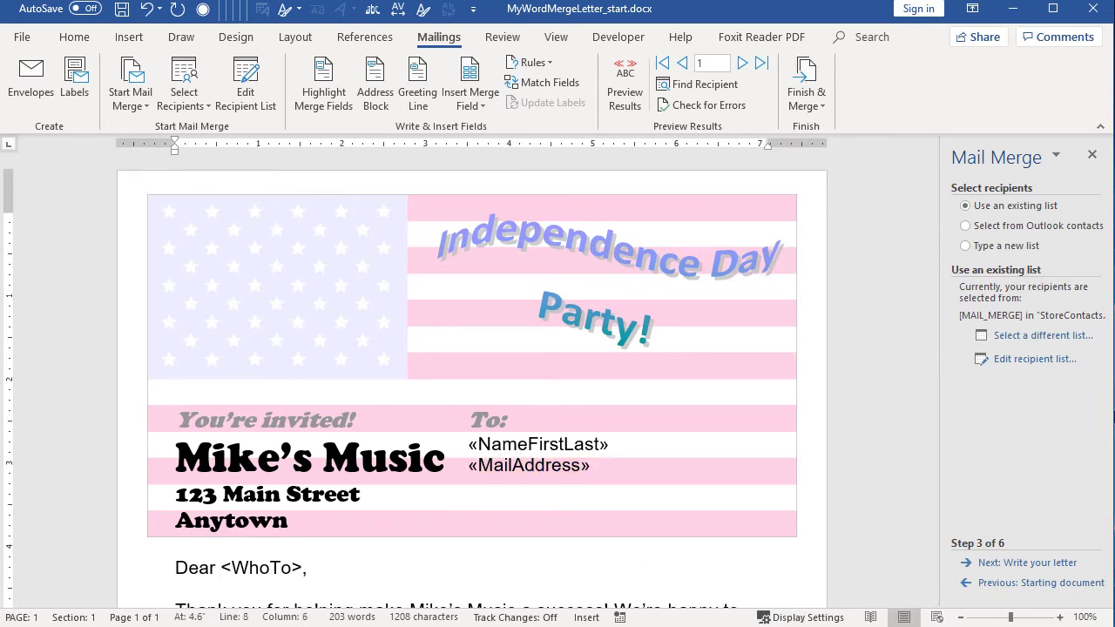
key(shift+Right)
key(shift+Right)
key(shift+Right)
key(shift+Right)
key(shift+Right)
key(shift+Right)
key(shift+Right)
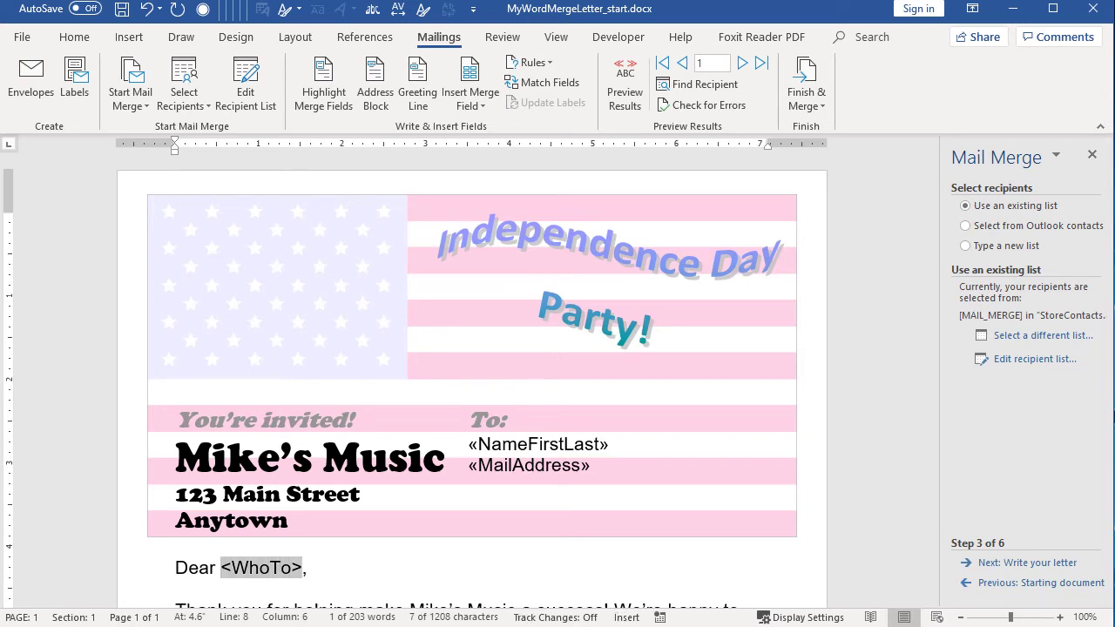
click(467, 94)
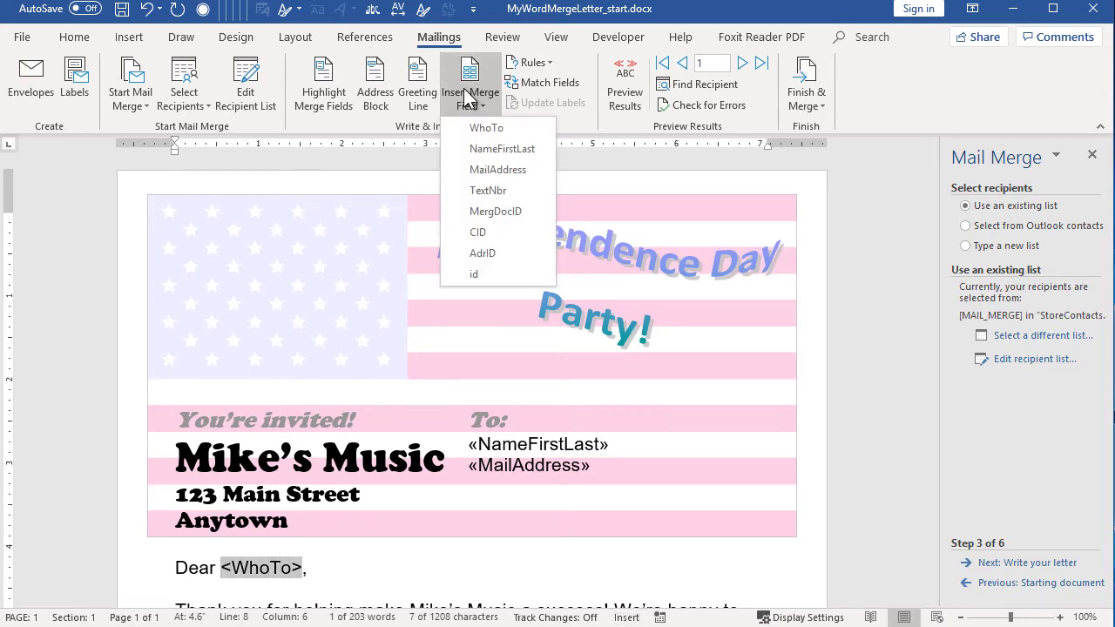
click(486, 128)
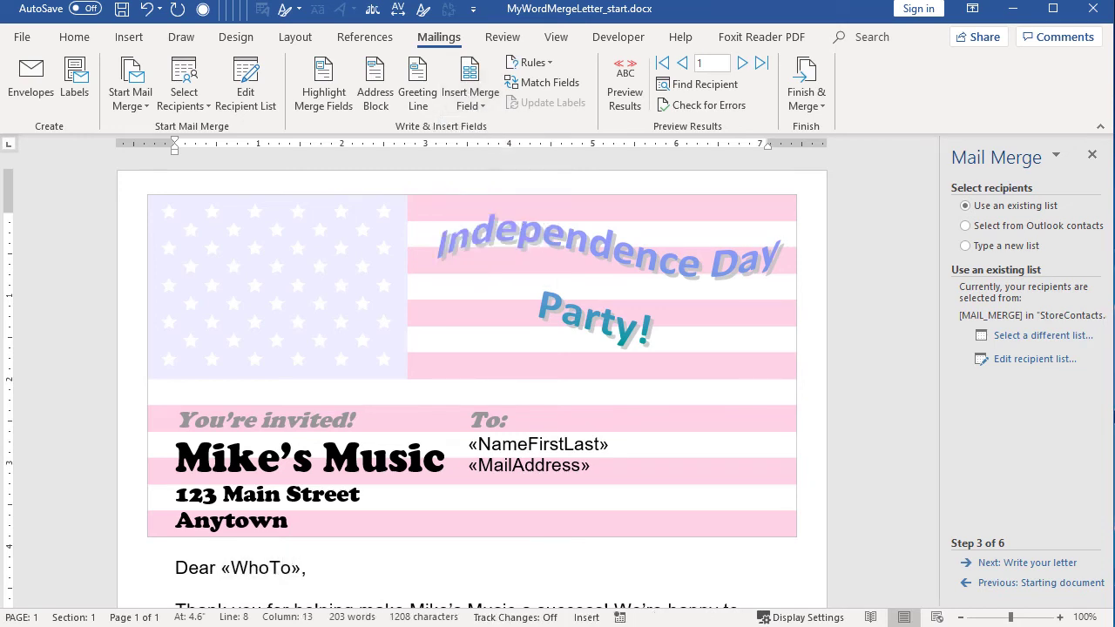
Insert a page break after the letter's last sentence about bringing a sleeping bag.
scroll(931, 351, down, 1)
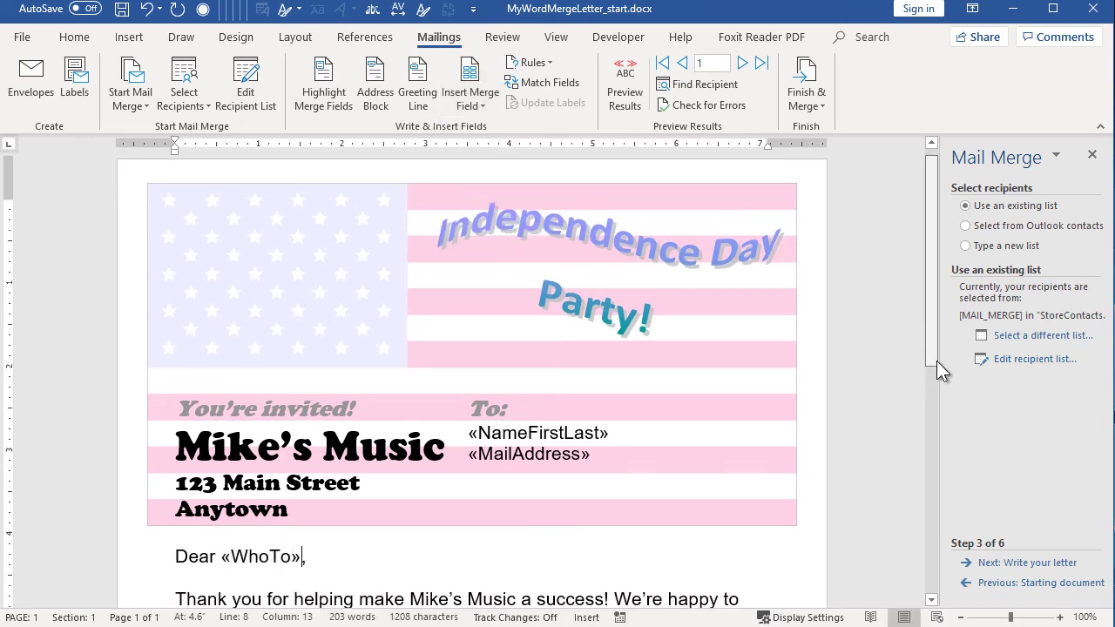
drag(942, 383, 900, 582)
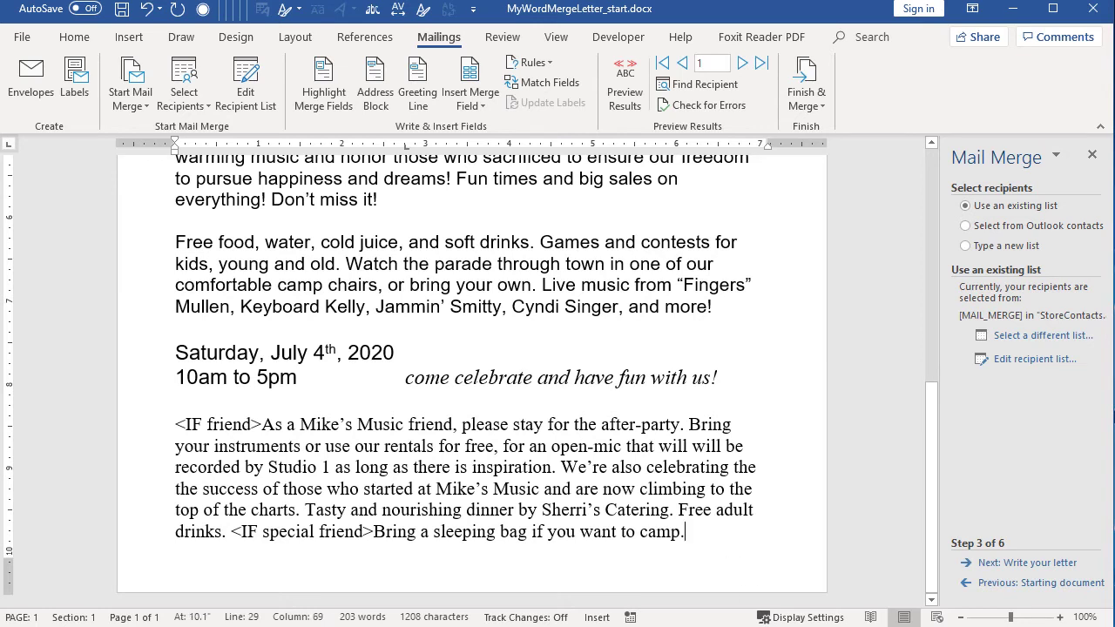
key(ctrl+Return)
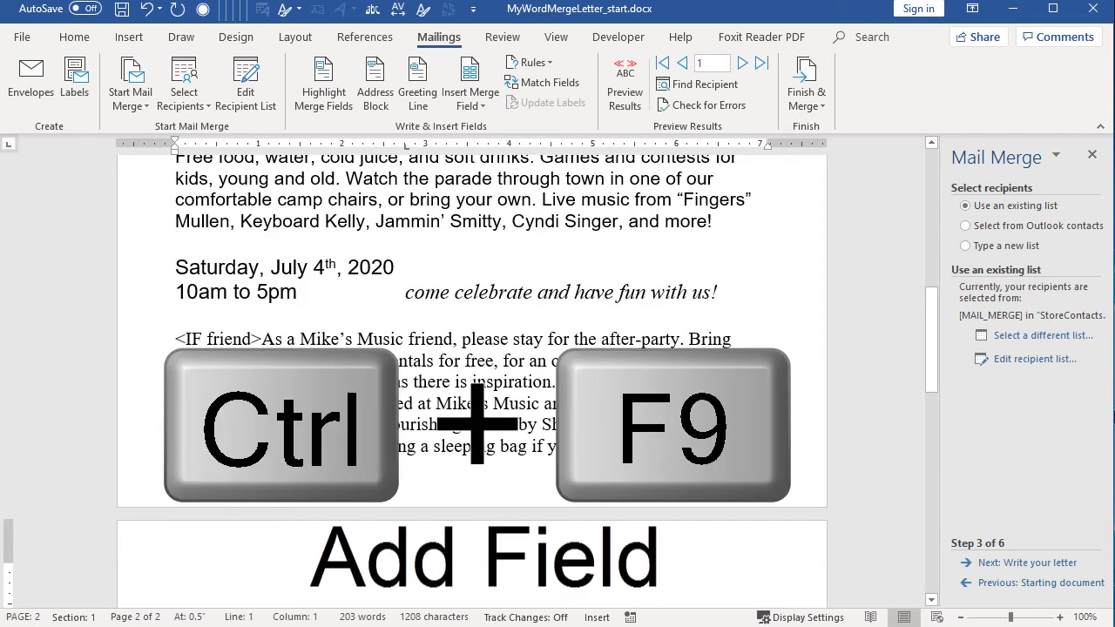
Start an IF field on the blank second page, with the TextNbr merge field as the value it tests.
key(ctrl+F9)
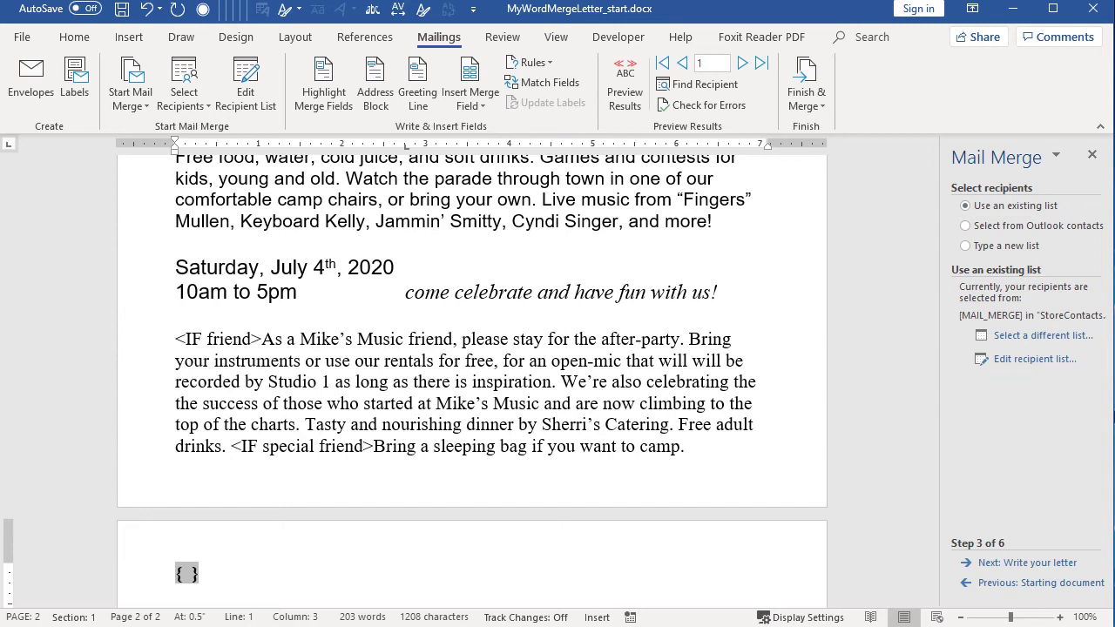
text(if)
click(467, 98)
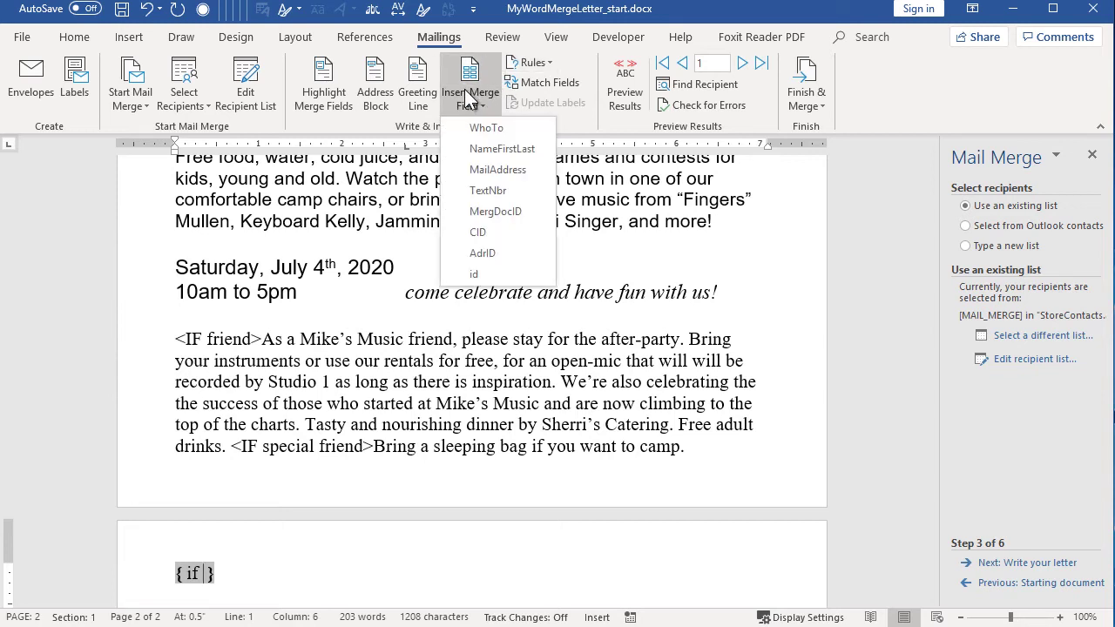
click(500, 189)
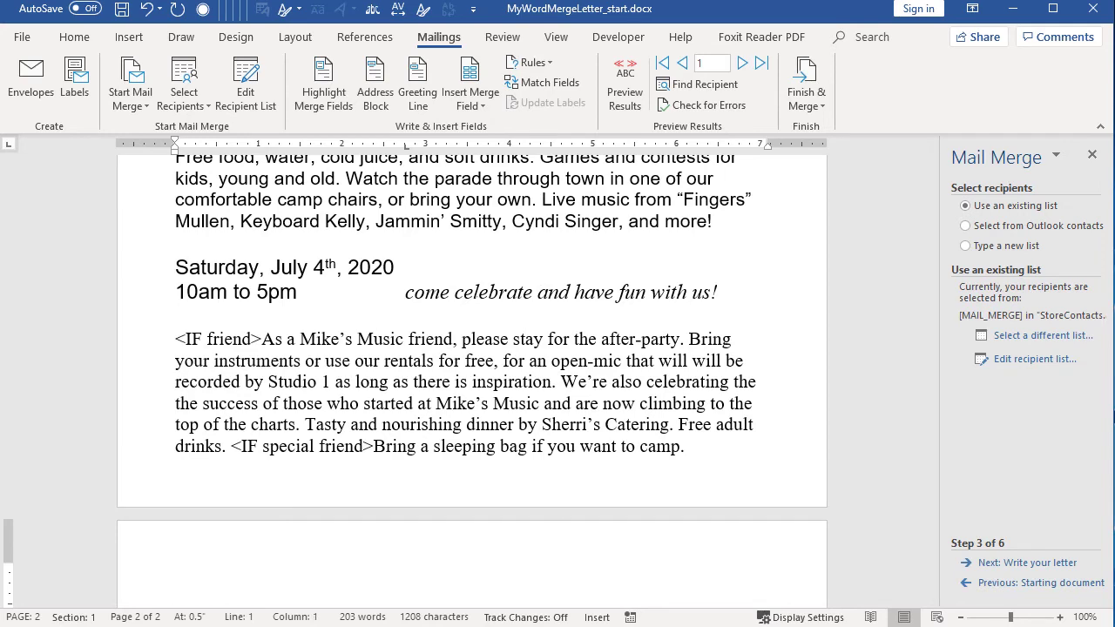
Turn on "Show field codes instead of their values" in the advanced Word options.
click(22, 37)
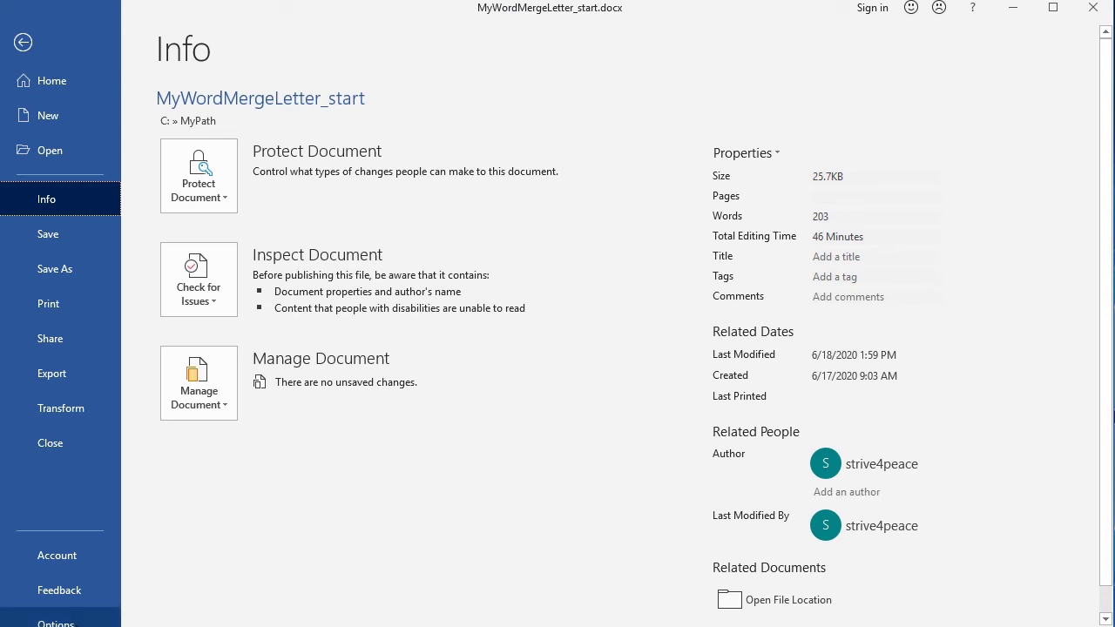
click(76, 618)
click(259, 196)
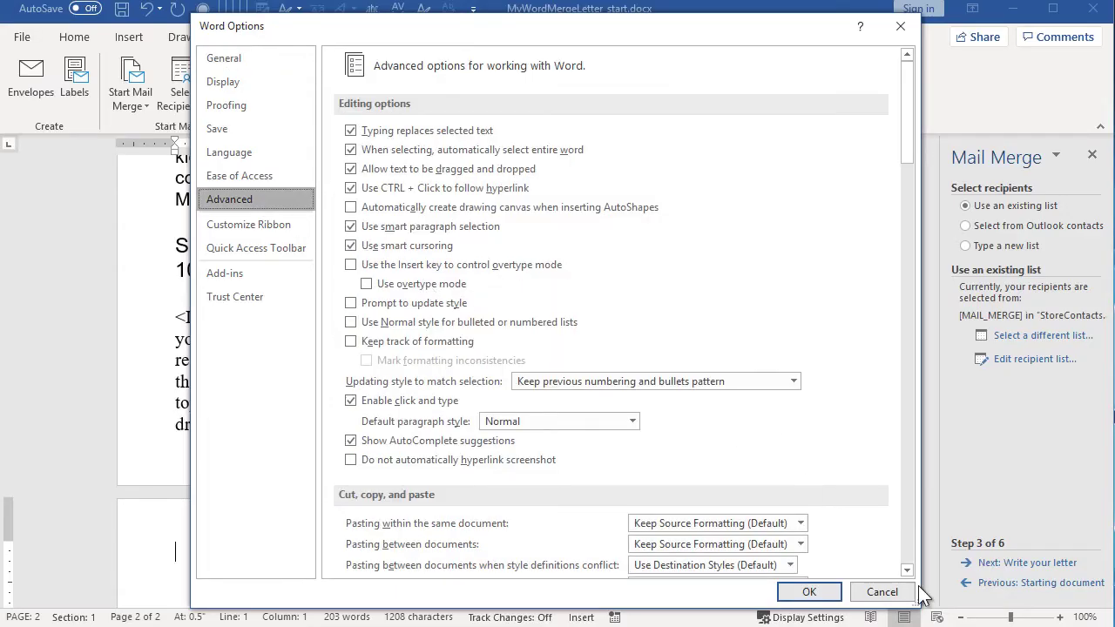
click(908, 538)
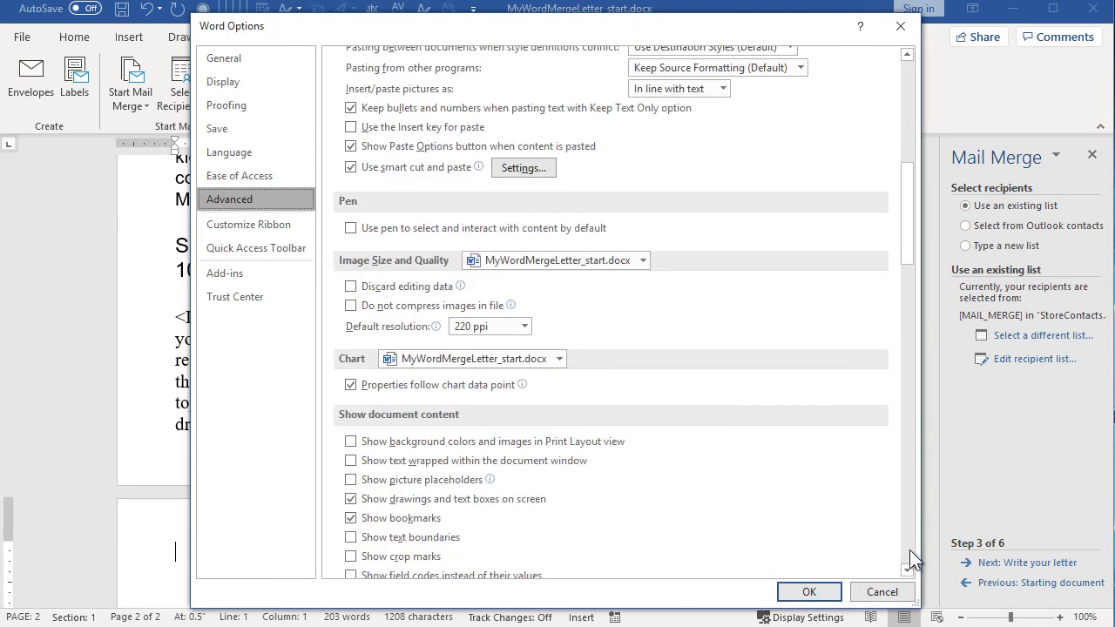
click(907, 569)
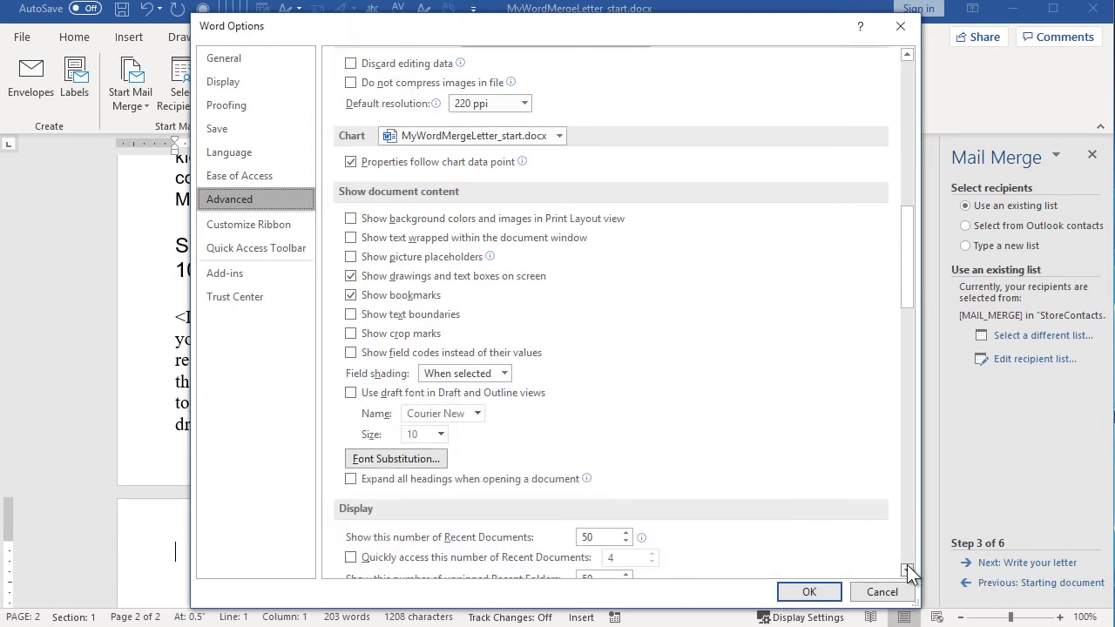
click(350, 353)
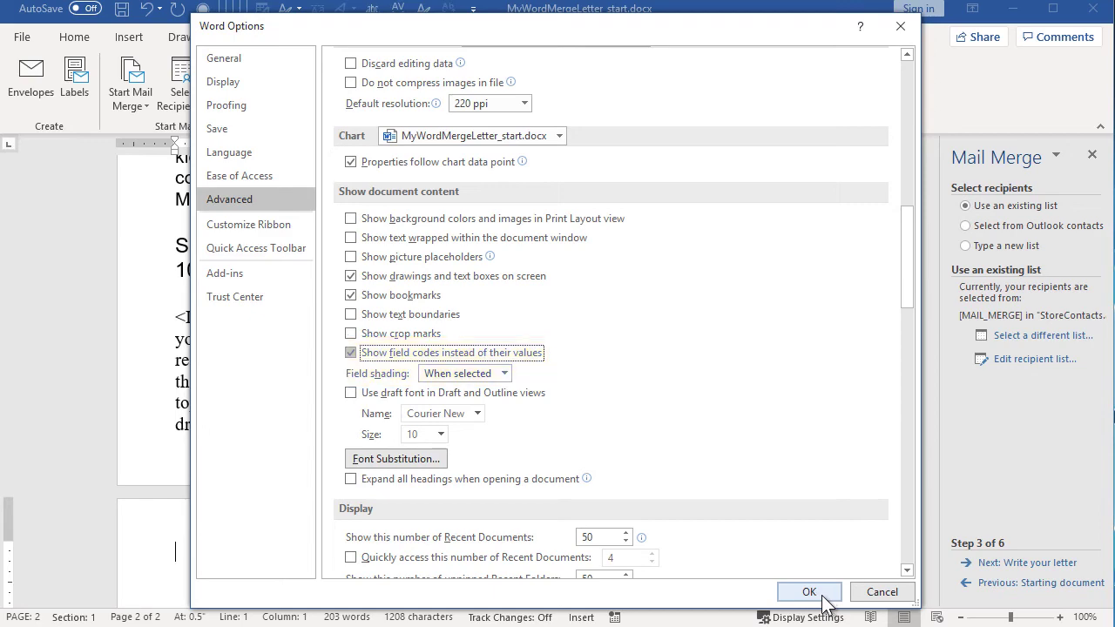
click(825, 596)
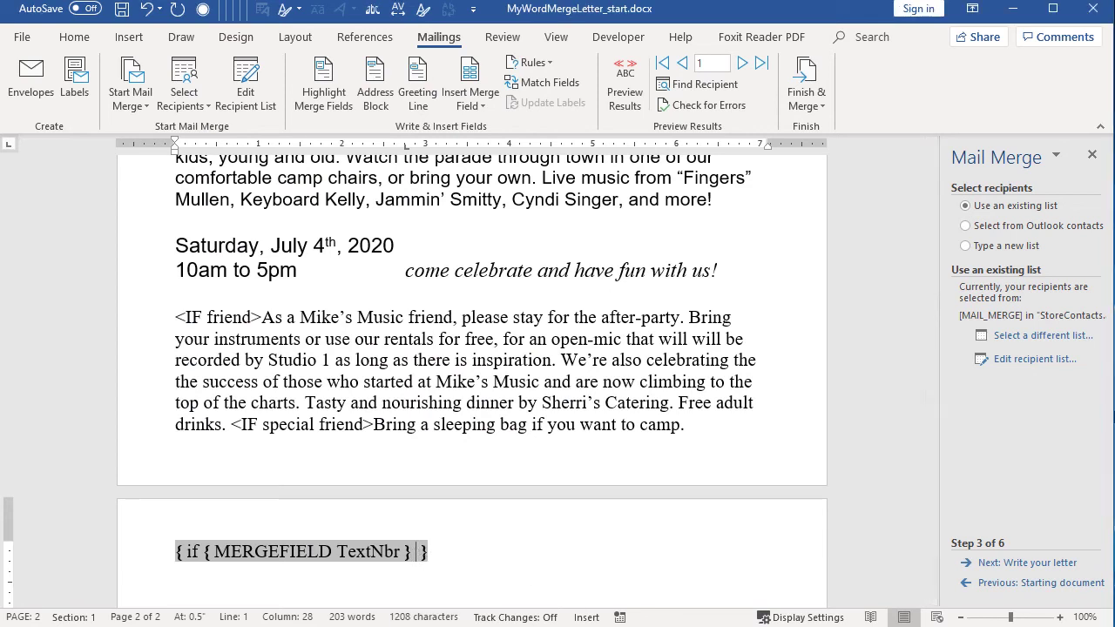
Complete the IF field with > 0 and two quoted results, moving the after-party text through "Free adult drinks." into the first quotes.
text(> 0)
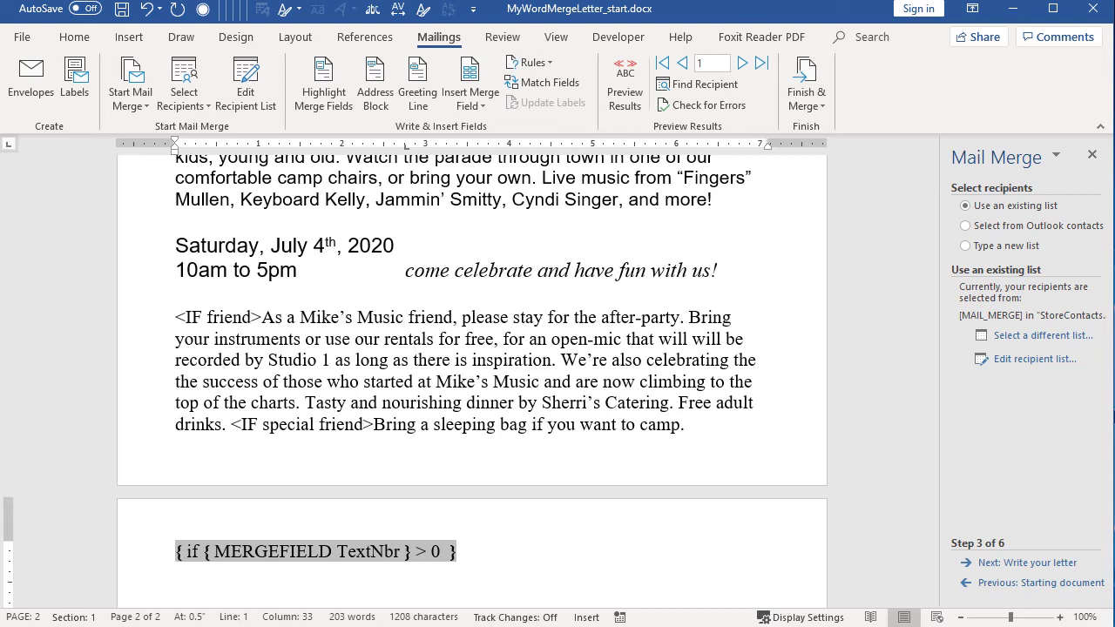
text("" "")
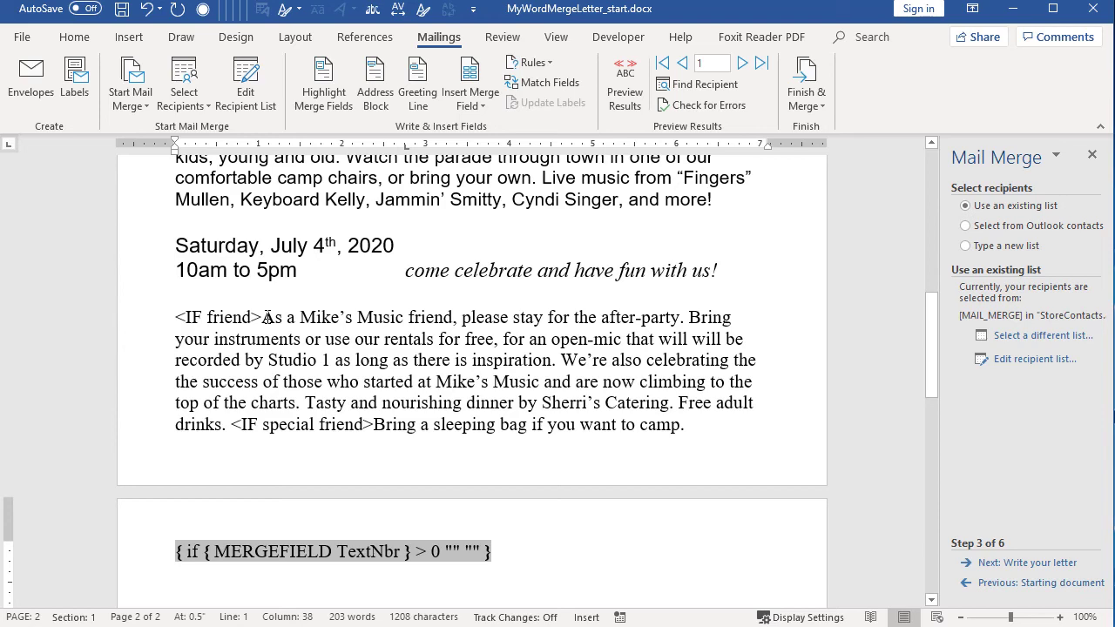
drag(263, 317, 229, 424)
key(ctrl+c)
key(Delete)
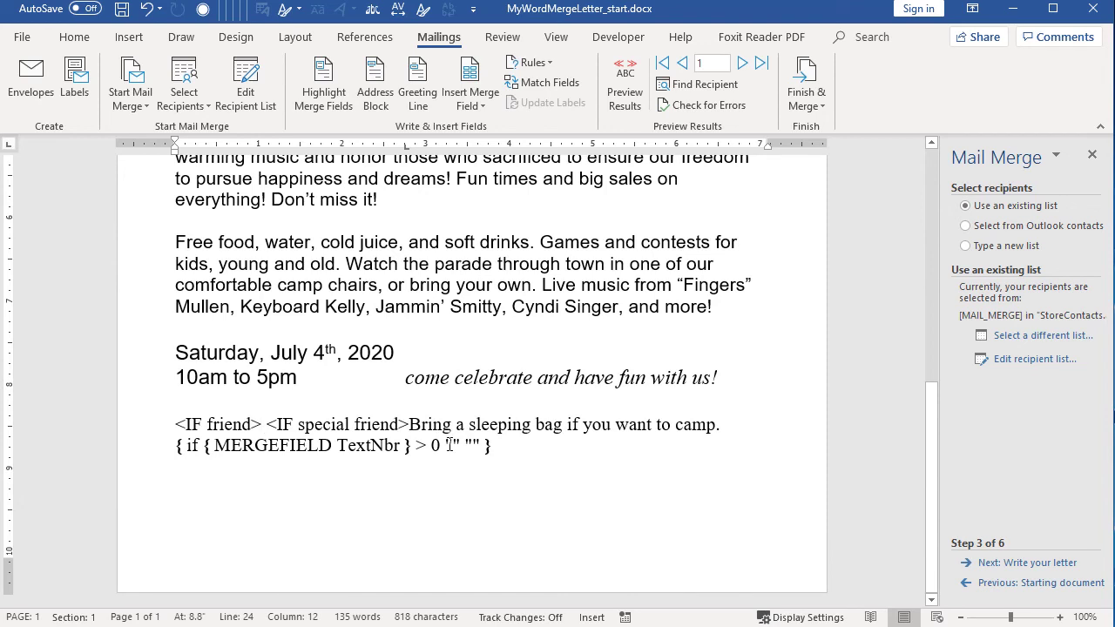
click(452, 445)
key(ctrl+v)
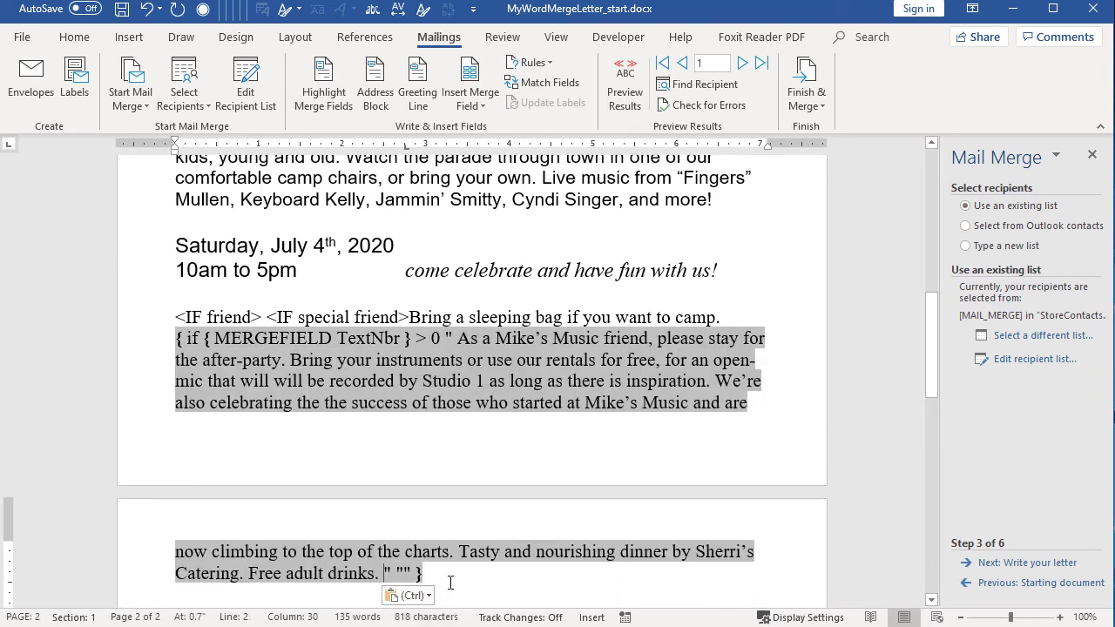
key(BackSpace)
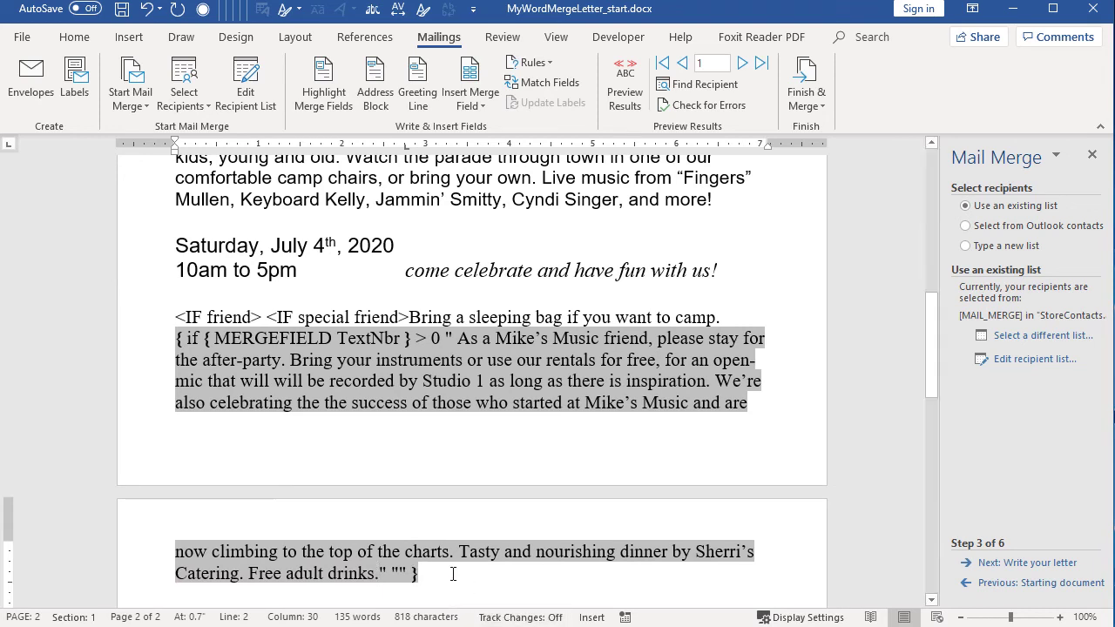
Add a second IF field after the first that tests TextNbr > 1, with two empty quoted results.
click(454, 575)
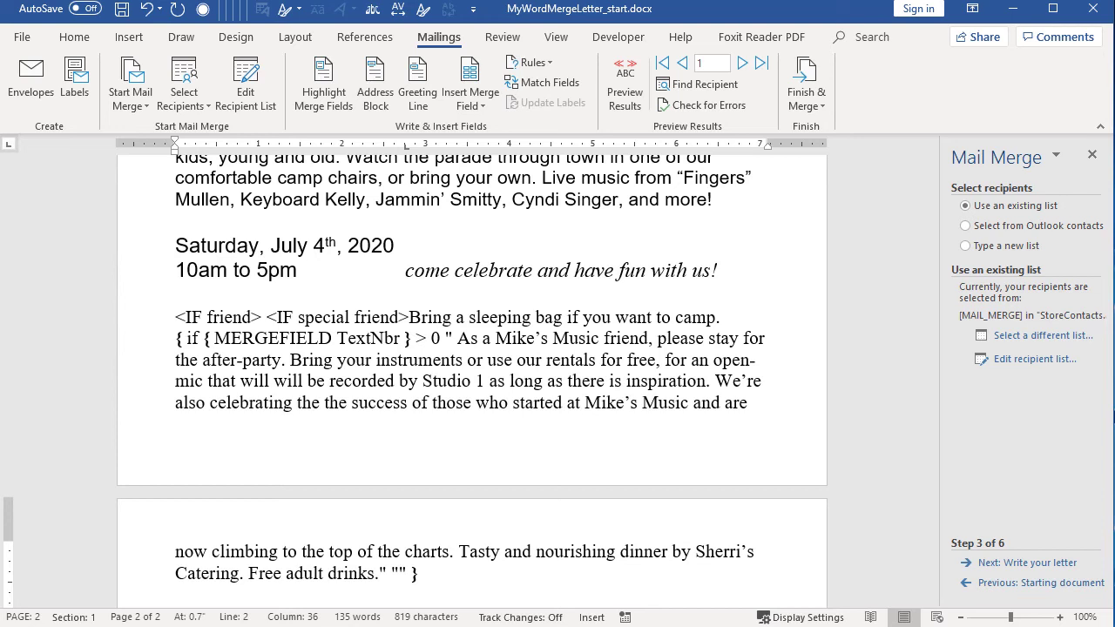
key(ctrl+F9)
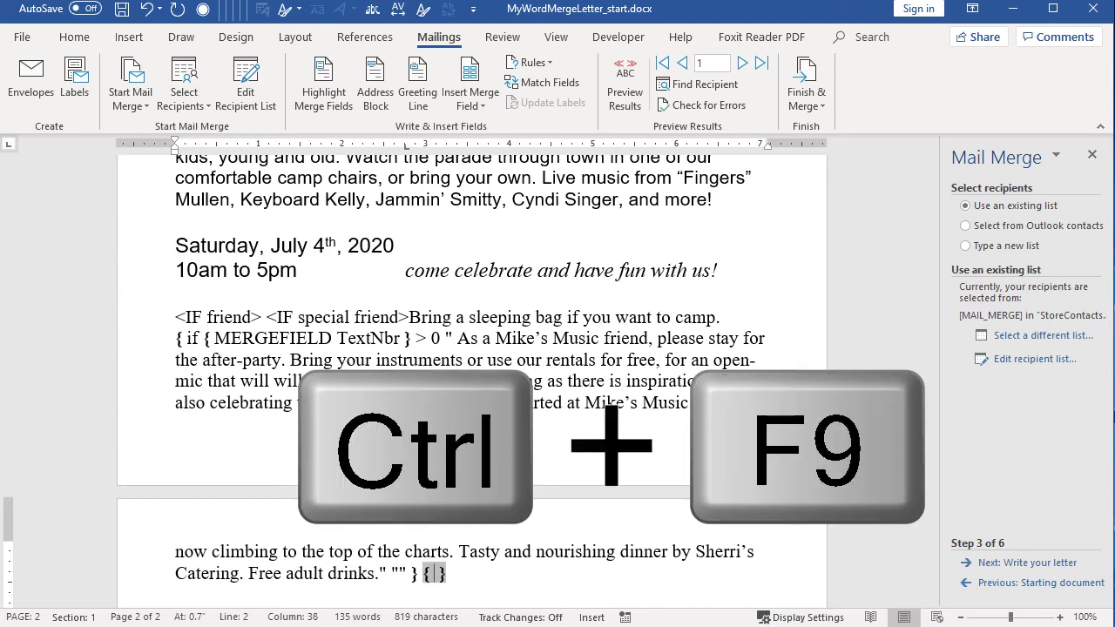
text(if)
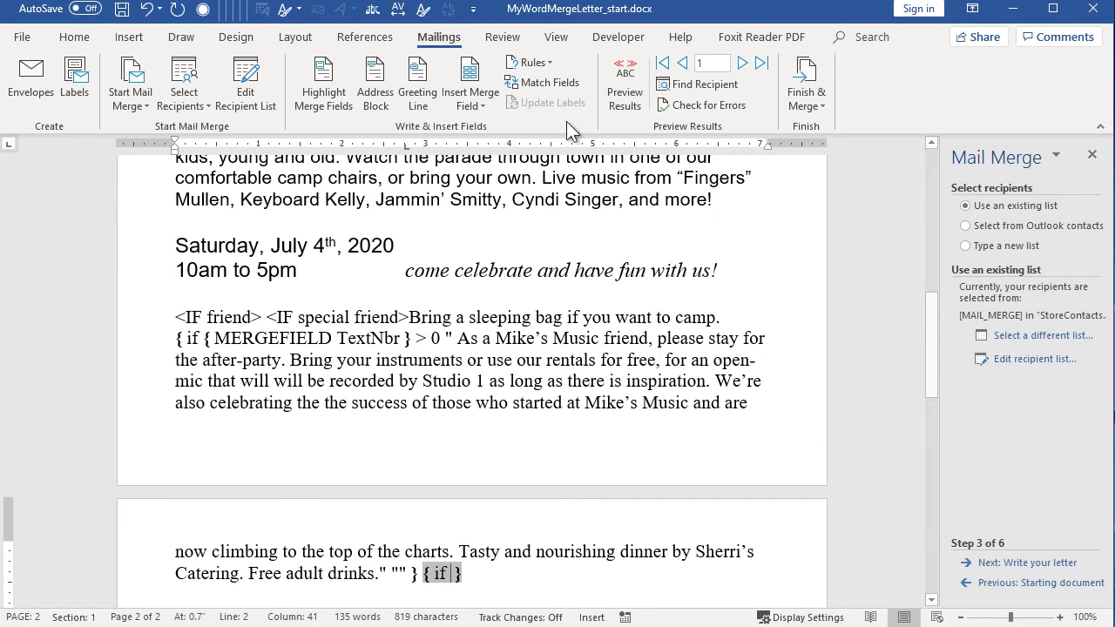
click(475, 100)
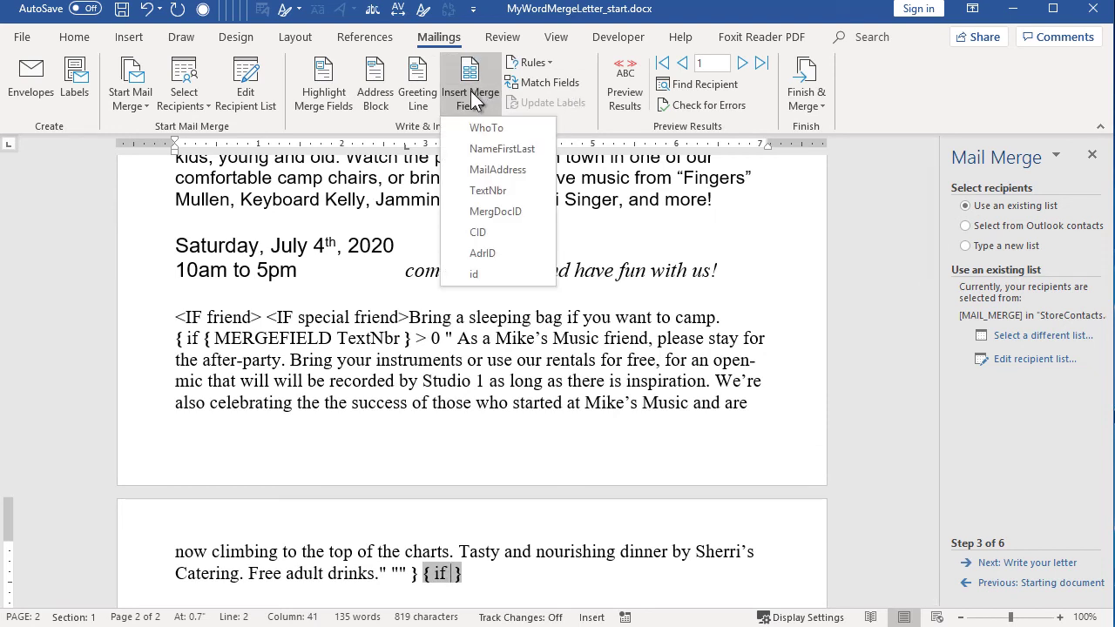
click(488, 190)
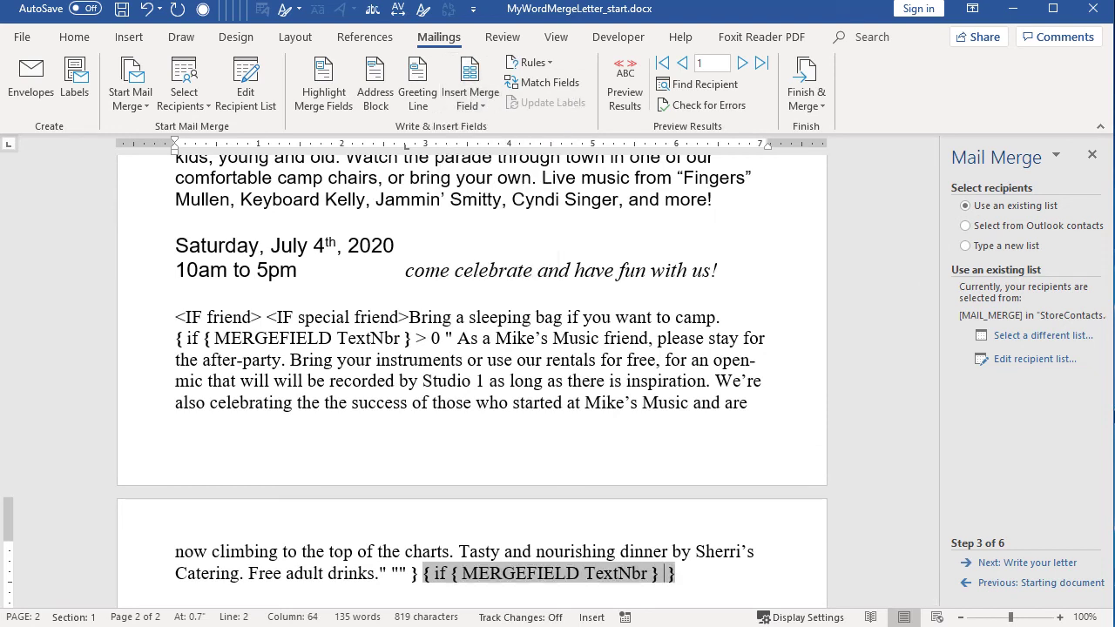
text(> 1)
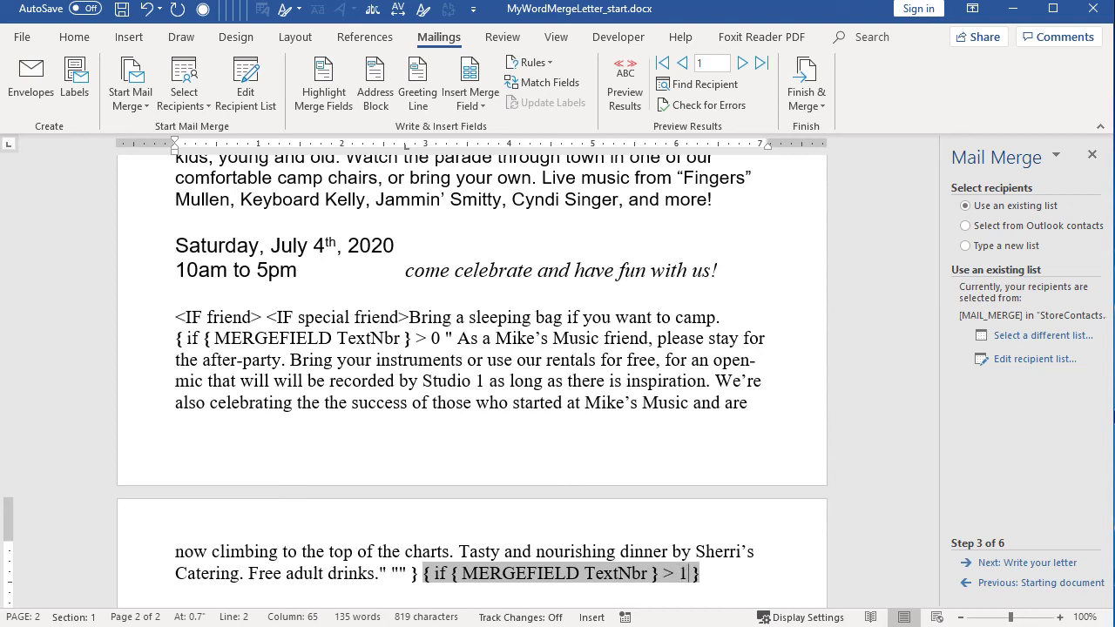
text( "")
key(End)
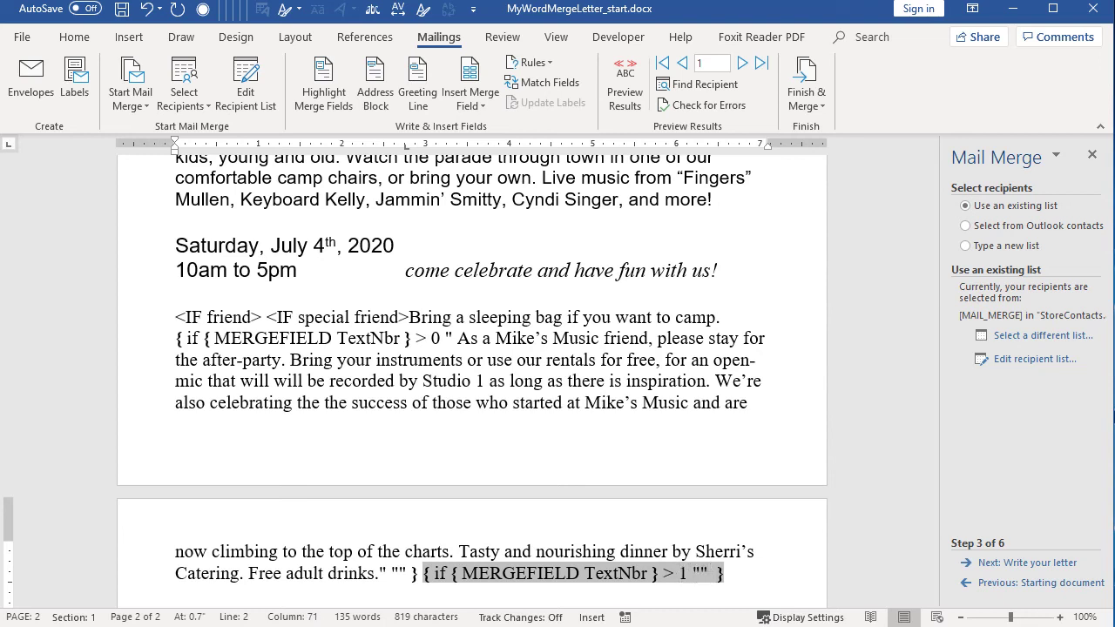
text("")
Remove the leftover placeholder line and put "Bring a sleeping bag if you want to camp." in the second IF field's first quotes.
drag(723, 317, 175, 317)
key(Delete)
click(700, 531)
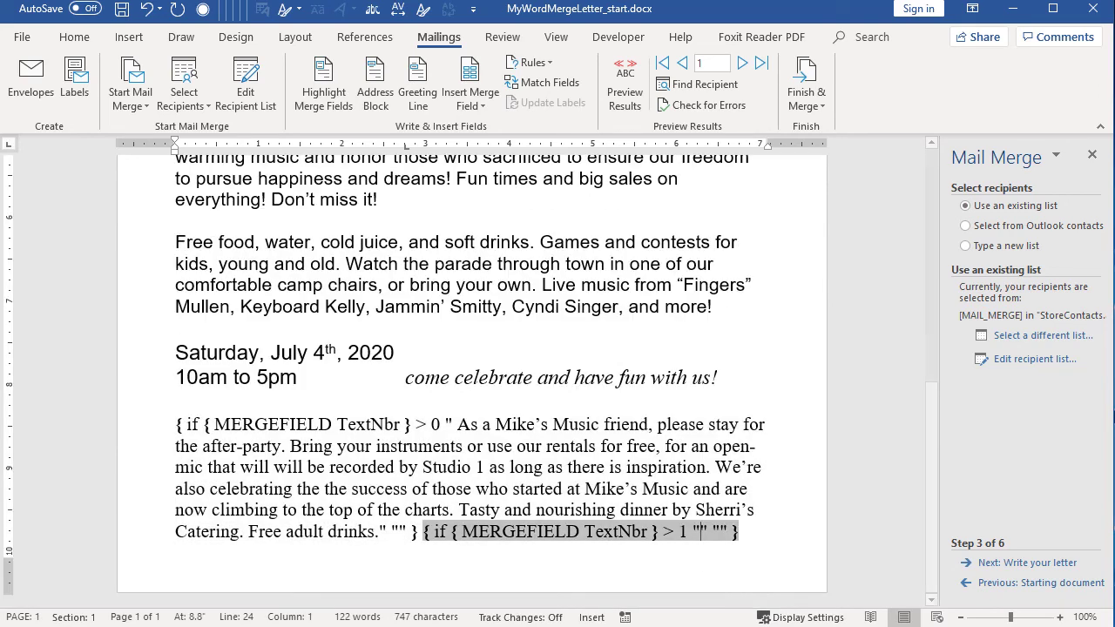
text(Bring a sleeping bag if you want to camp.)
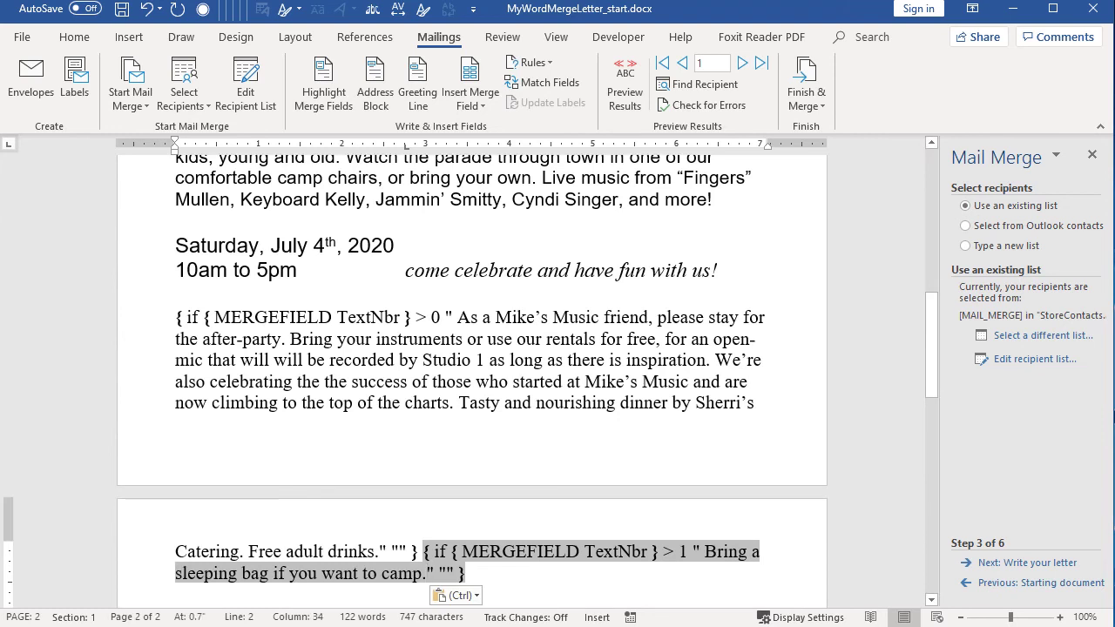
Delete the extra space after the opening quote of the text in both IF fields.
click(703, 551)
key(BackSpace)
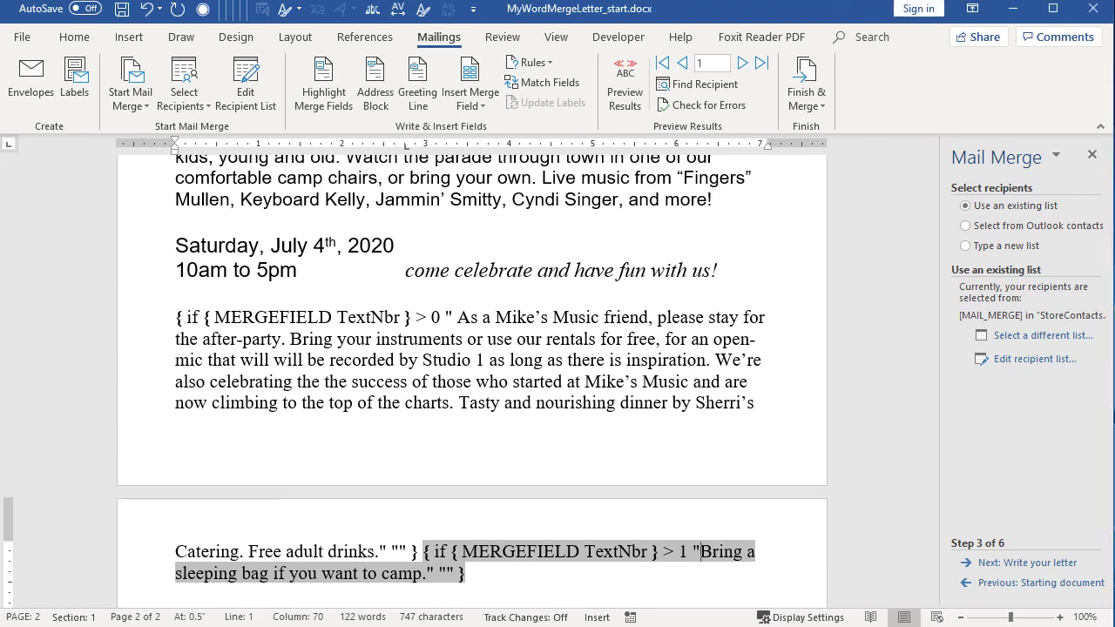
click(455, 319)
key(BackSpace)
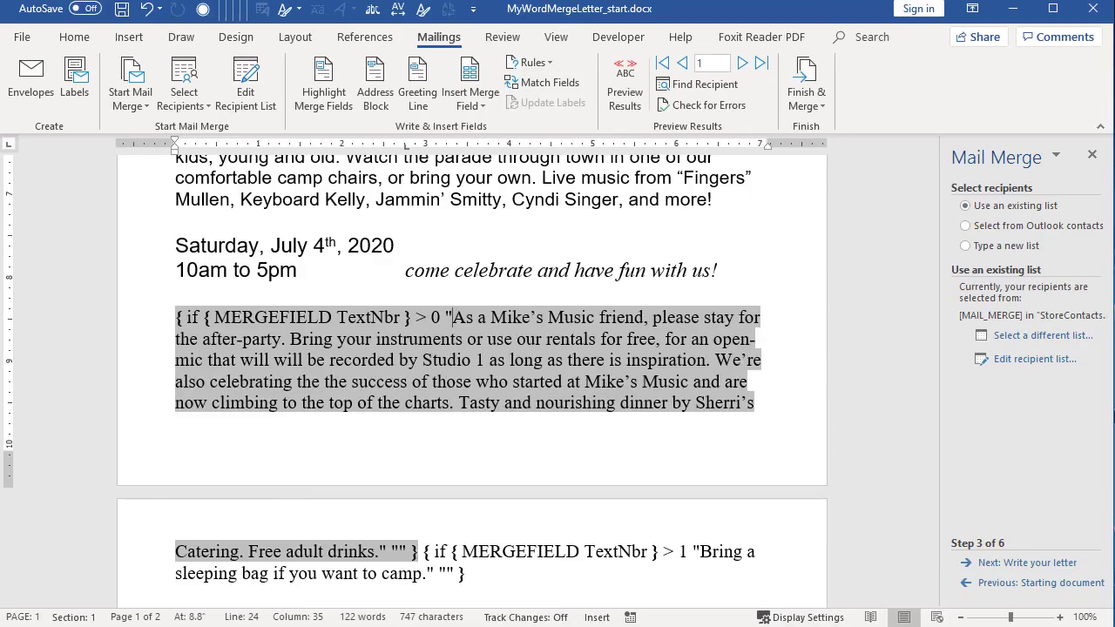
key(ctrl+End)
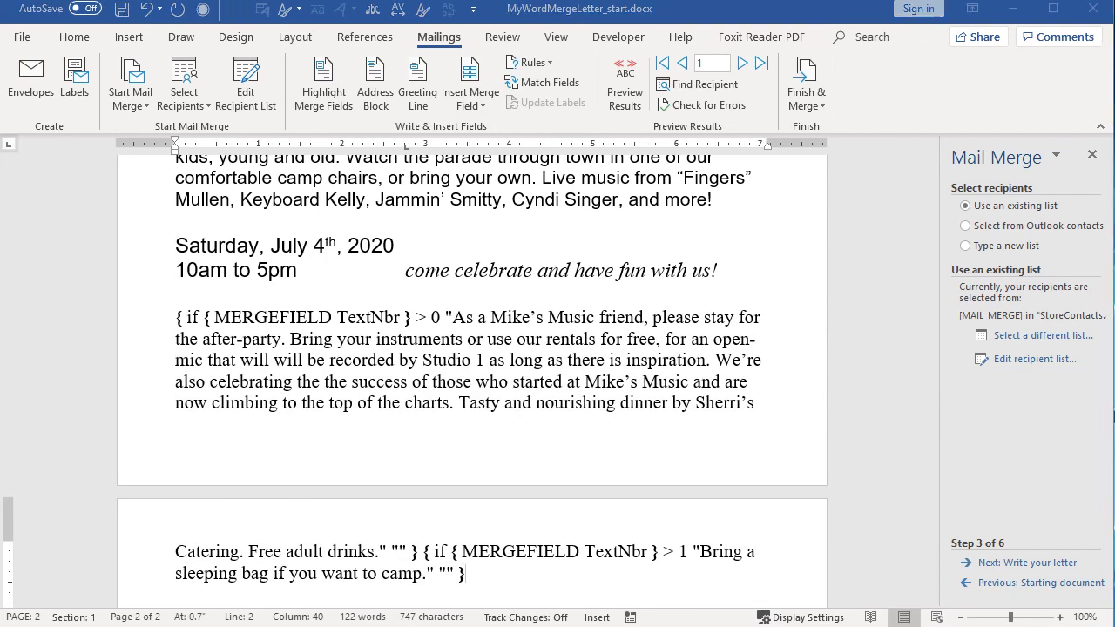
Save a copy of the letter in the same folder as MyWordMergeLetter_done.
click(22, 44)
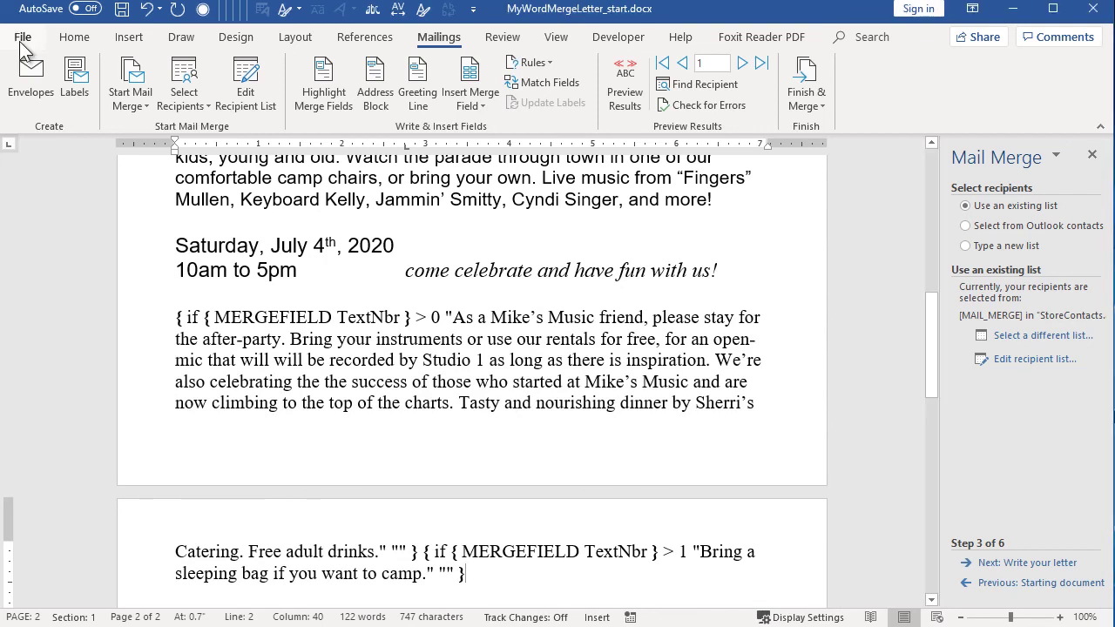
click(22, 38)
click(55, 269)
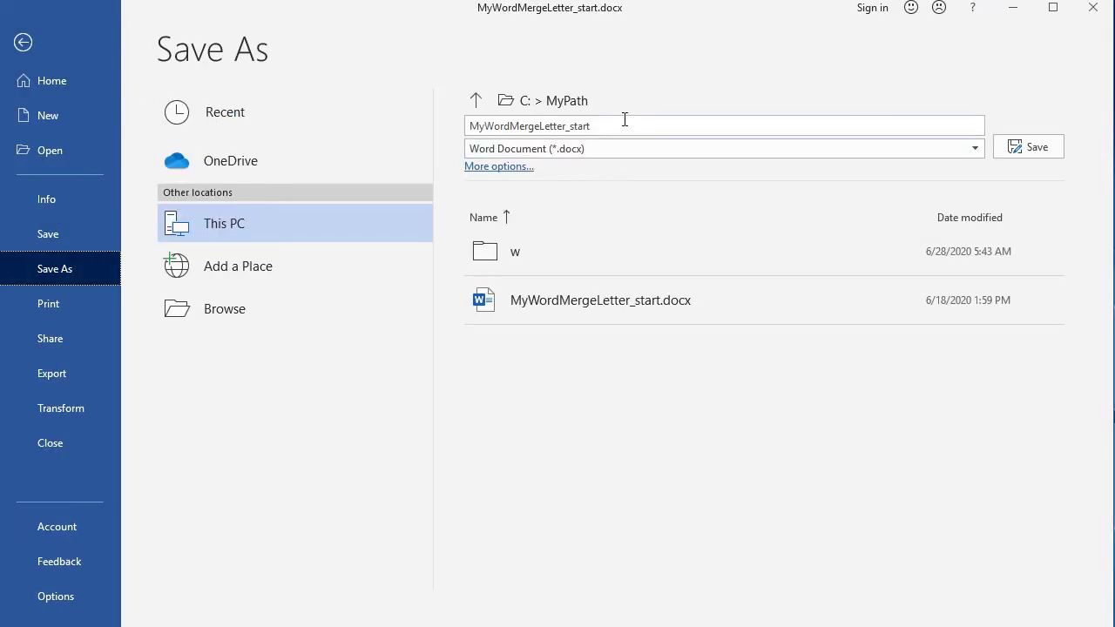
click(615, 122)
text(MyWordMergeLetter_done)
key(Return)
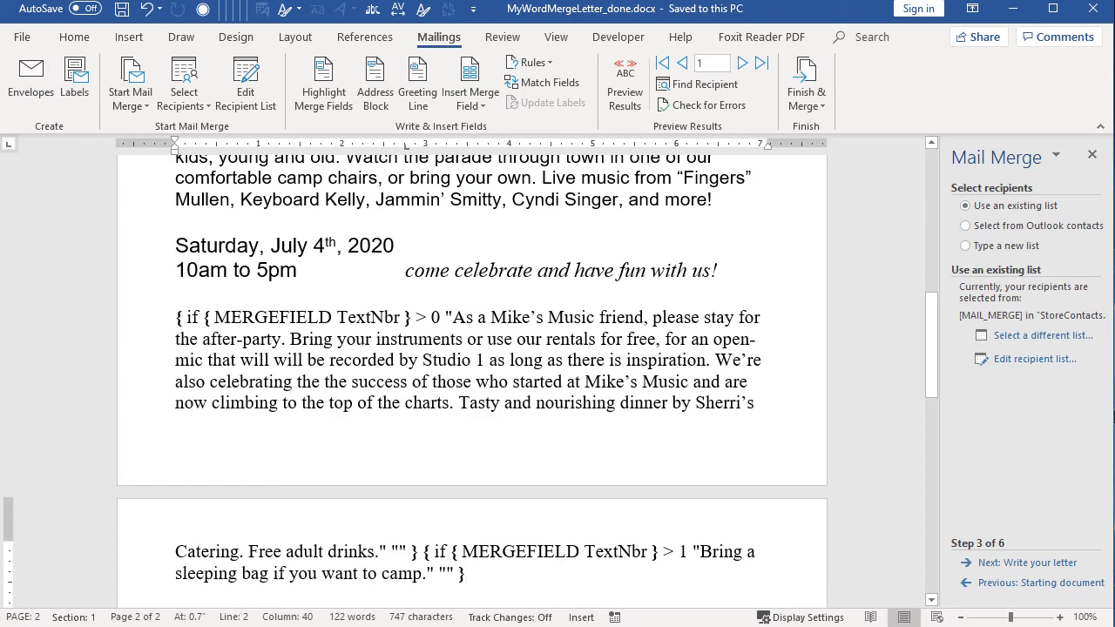
Turn off "Show field codes instead of their values" in the advanced Word options.
click(23, 38)
click(68, 621)
click(230, 198)
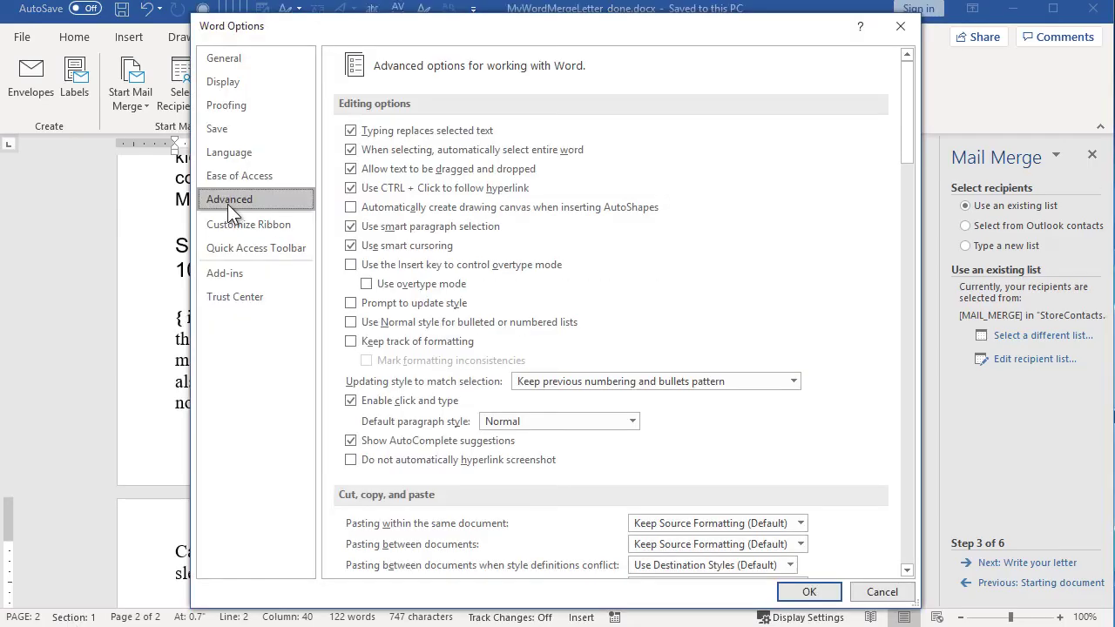
scroll(911, 468, down, 10)
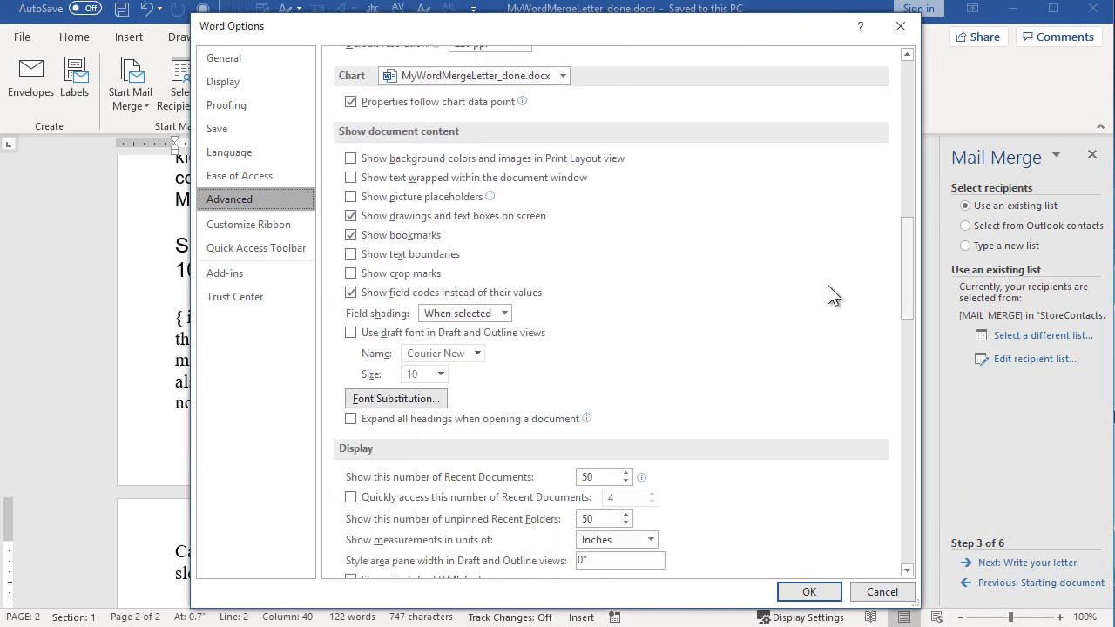
click(348, 293)
click(810, 592)
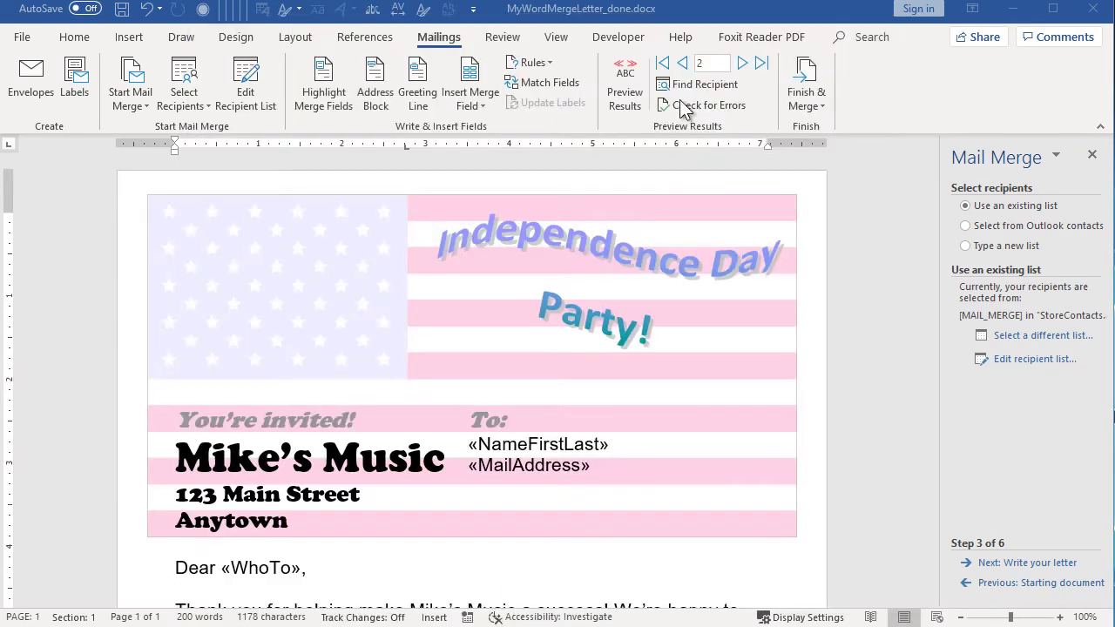
Preview the merge results and check the letter's closing conditional paragraph for successive recipients.
click(631, 98)
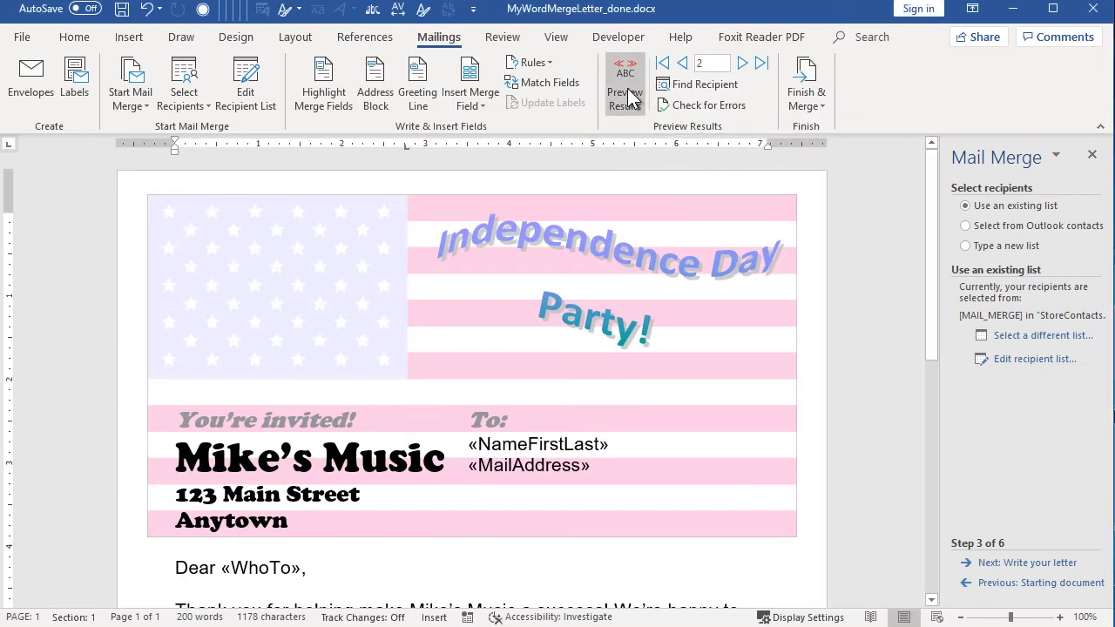
drag(933, 374, 910, 564)
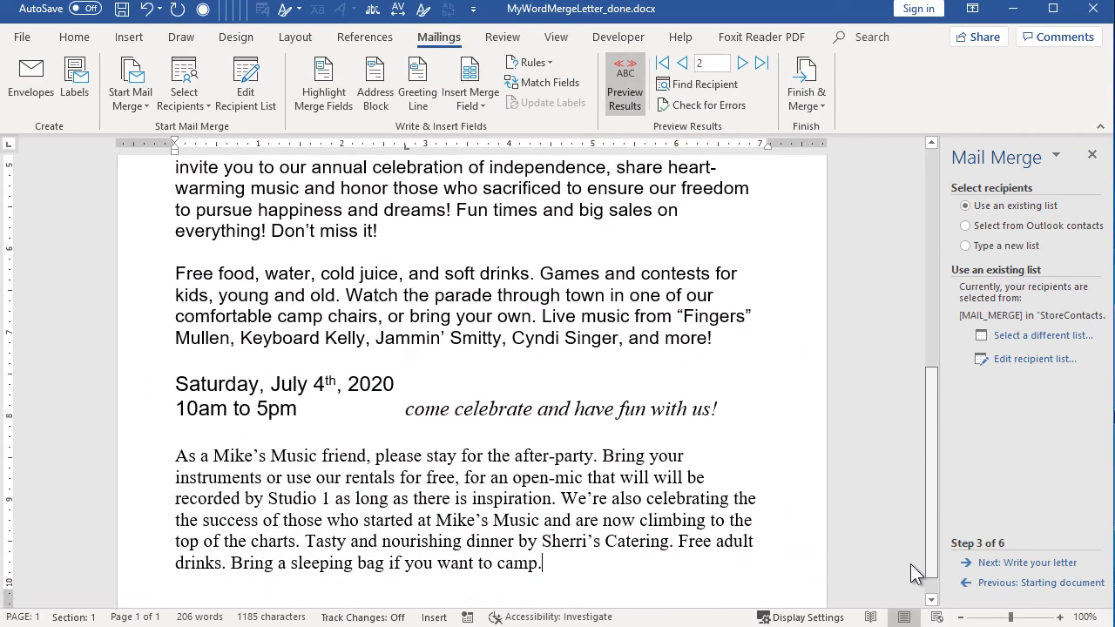
click(742, 62)
click(742, 62)
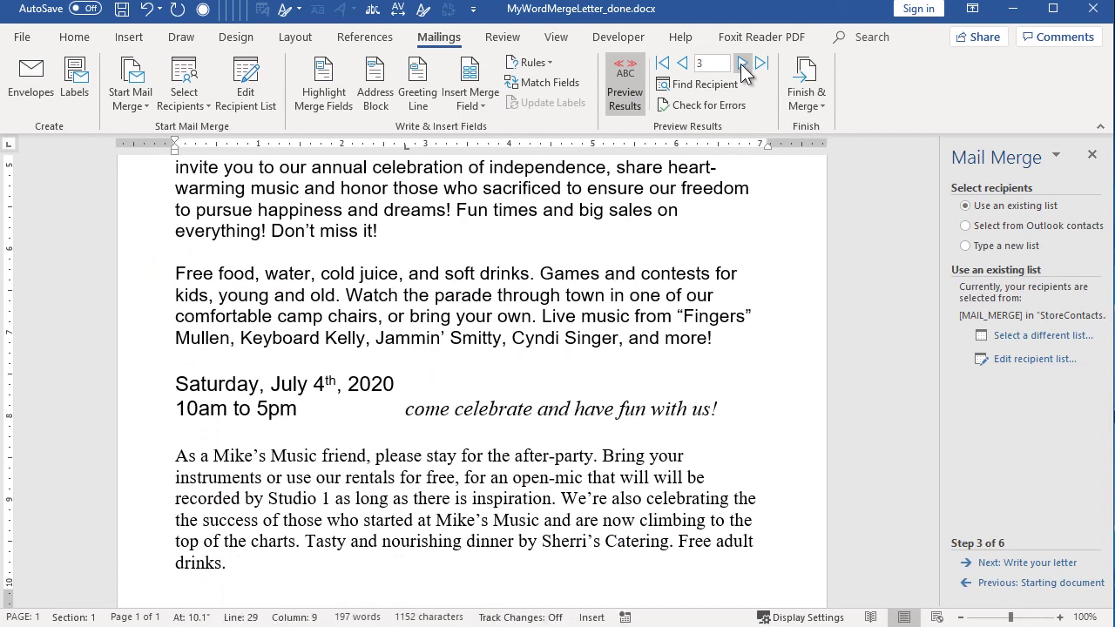
Preview the merged letter for the following recipients, check the address block, and jump to record 10.
click(742, 64)
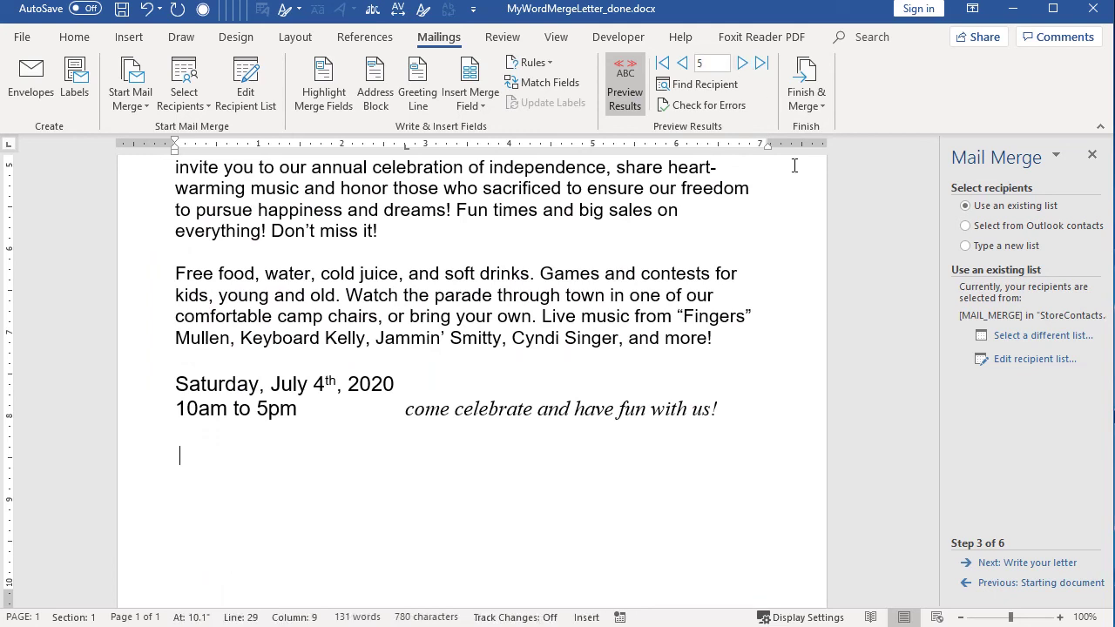
drag(934, 416, 912, 192)
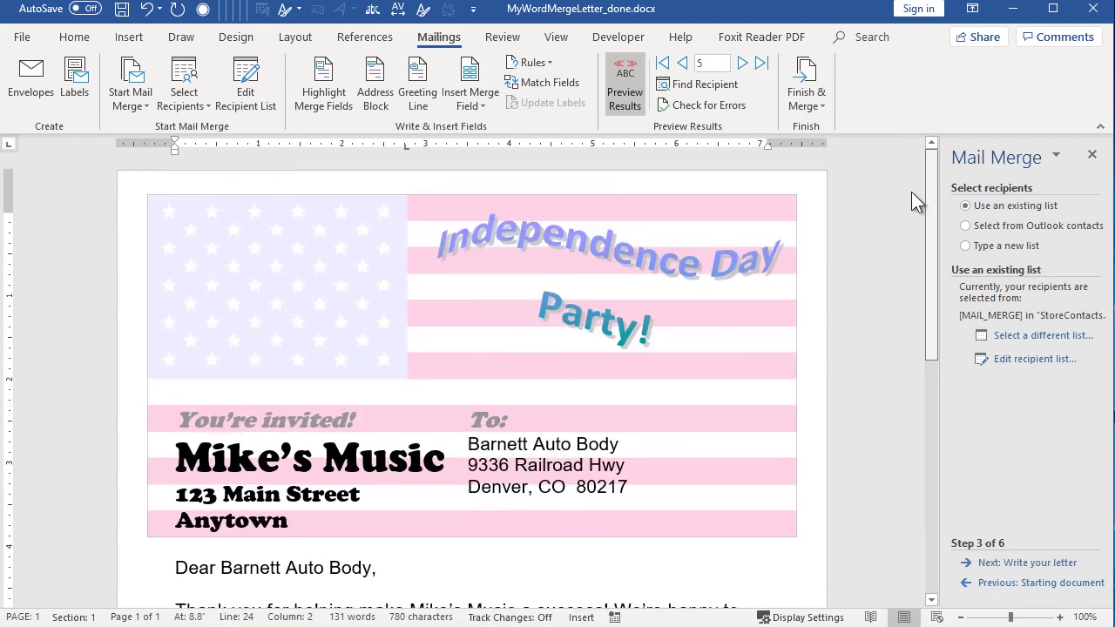
click(710, 63)
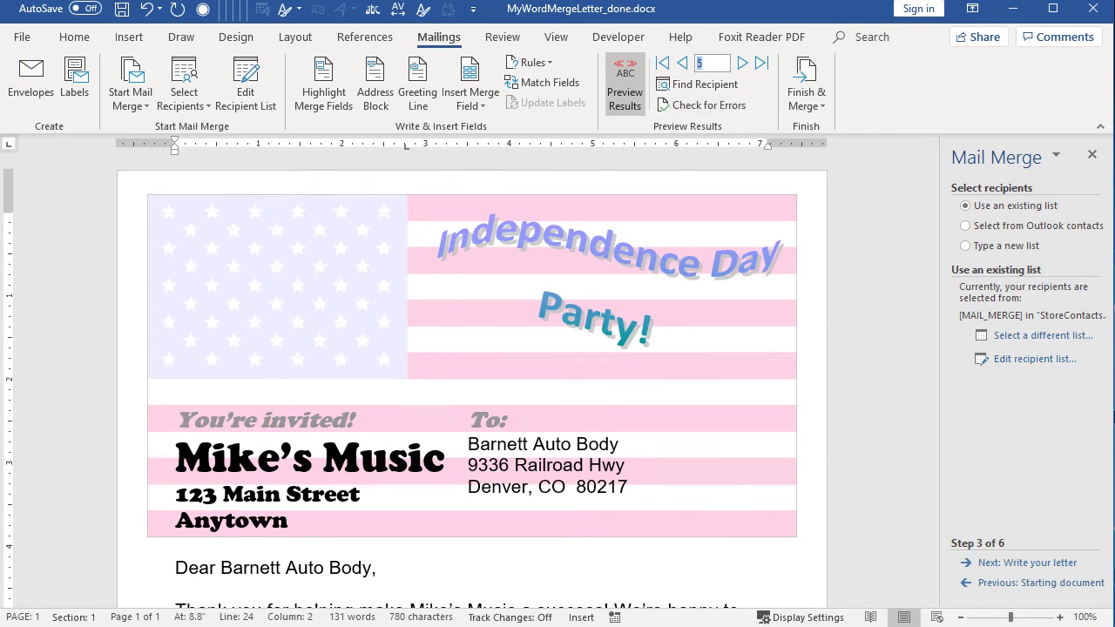
key(BackSpace)
text(10)
key(Return)
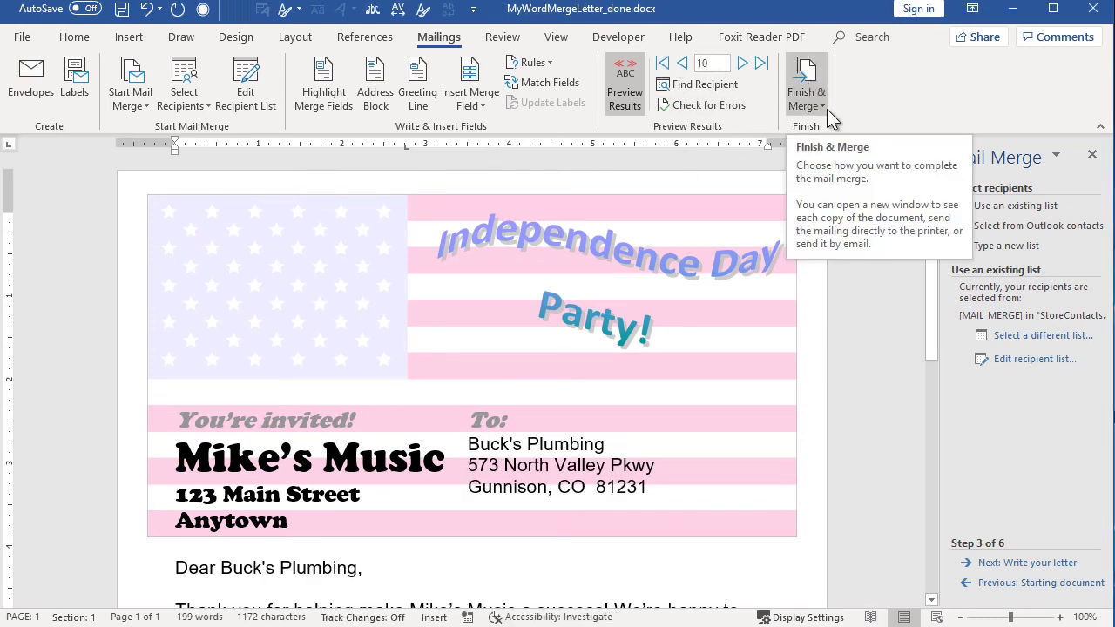
Advance the Mail Merge wizard from selecting recipients to its final stage, Complete the merge.
click(1035, 565)
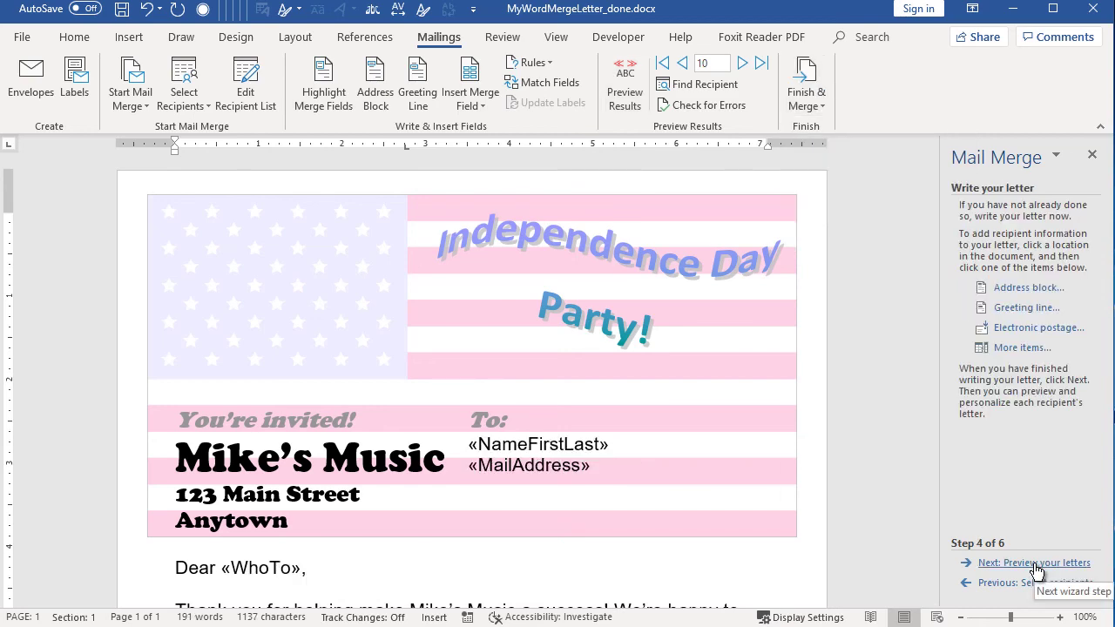
click(1035, 563)
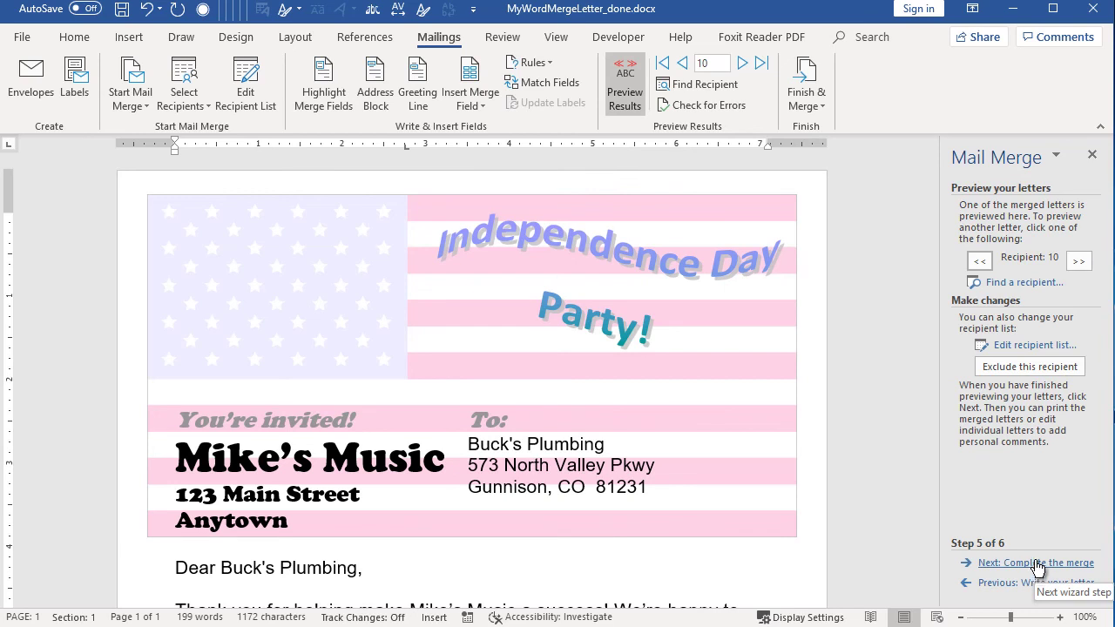
click(1037, 564)
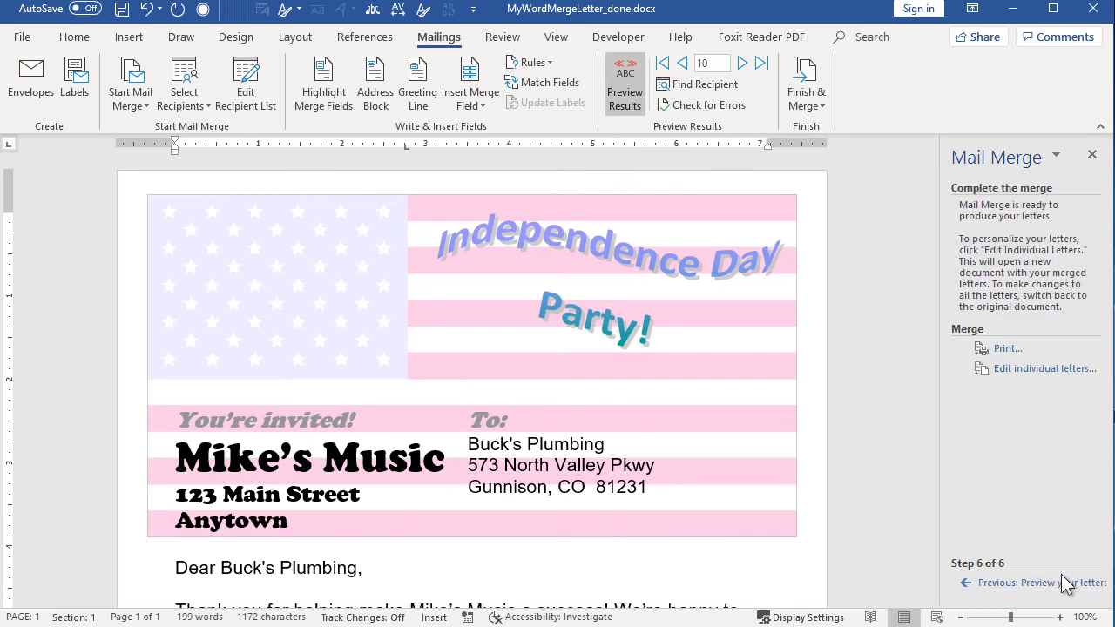
Finish the merge by generating individual letters for all records in a new document.
click(803, 103)
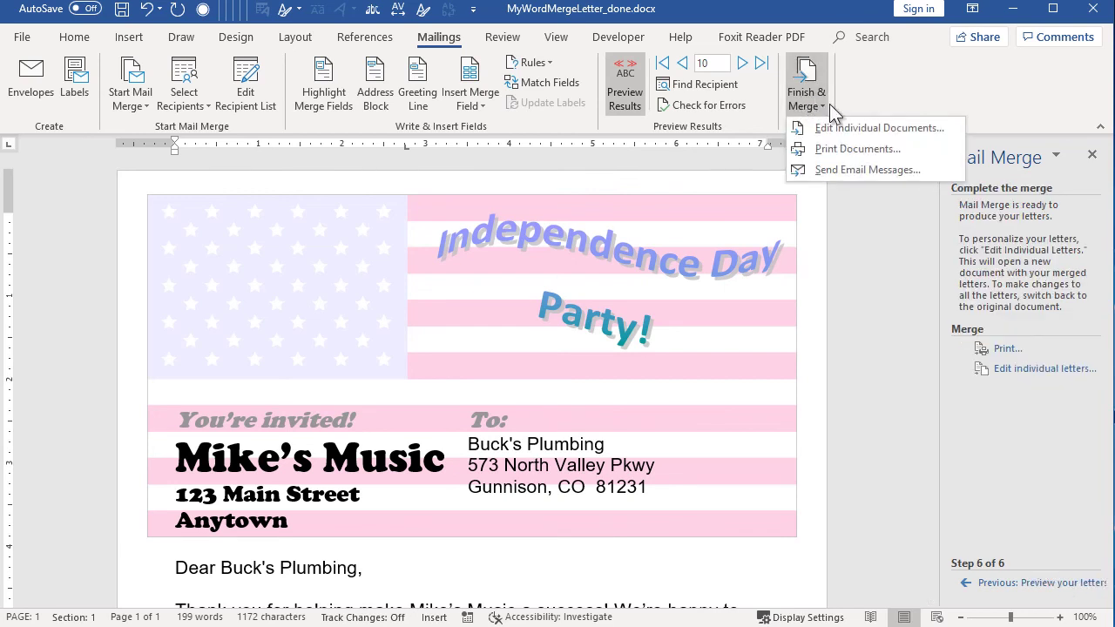
click(891, 130)
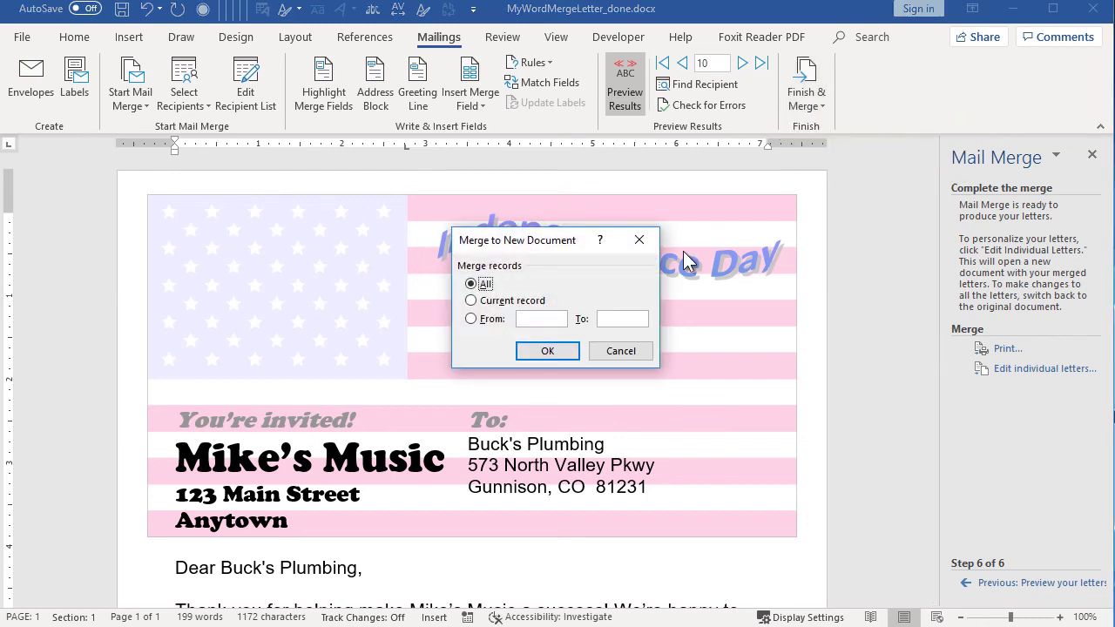
click(547, 351)
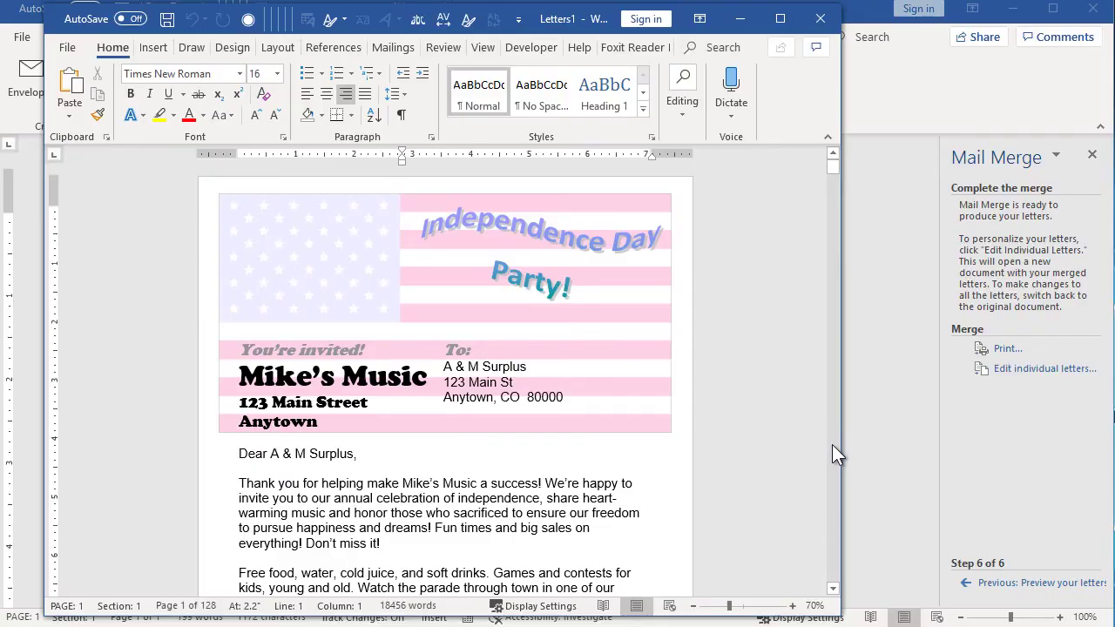
Look through the first merged letters, checking each recipient's address, greeting and conditional after-party paragraph.
click(832, 444)
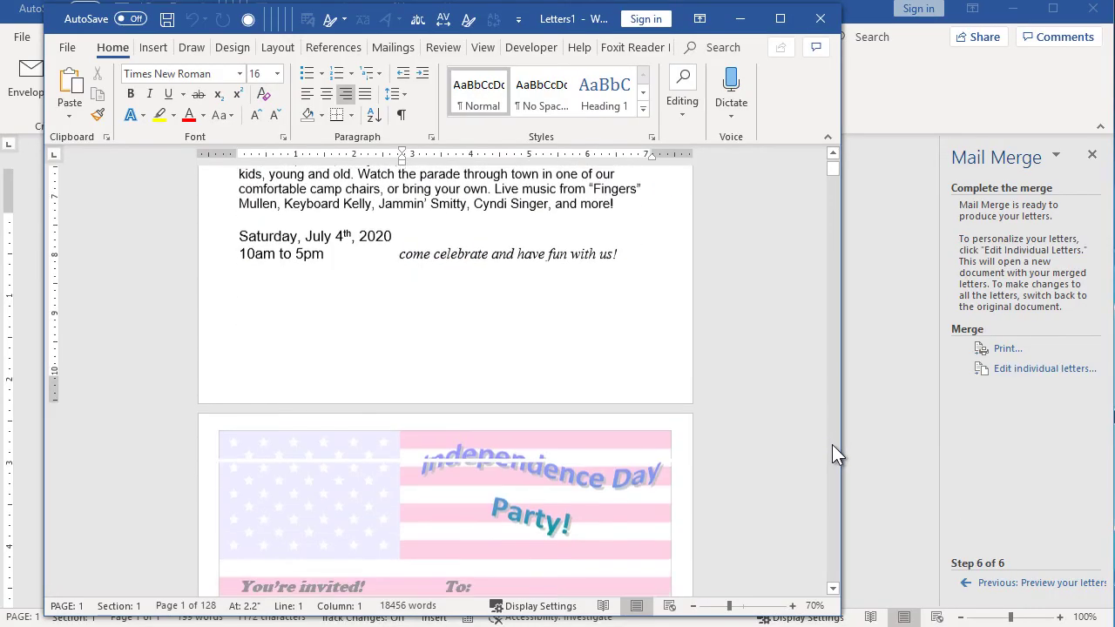
click(832, 445)
click(832, 444)
click(832, 444)
click(832, 444)
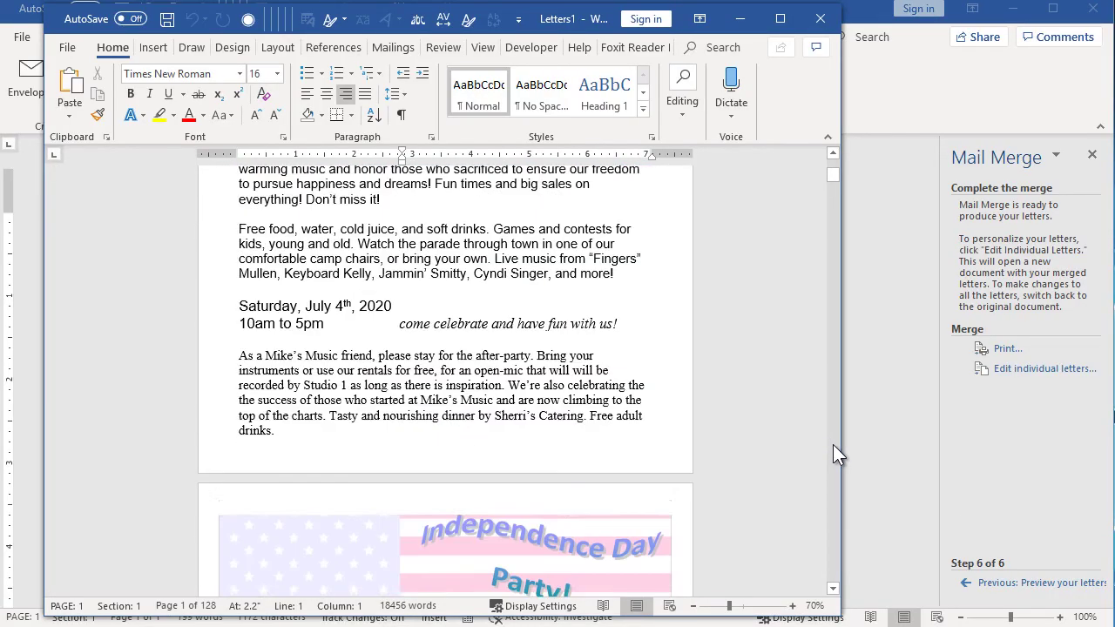
click(833, 444)
click(833, 445)
click(835, 445)
click(834, 444)
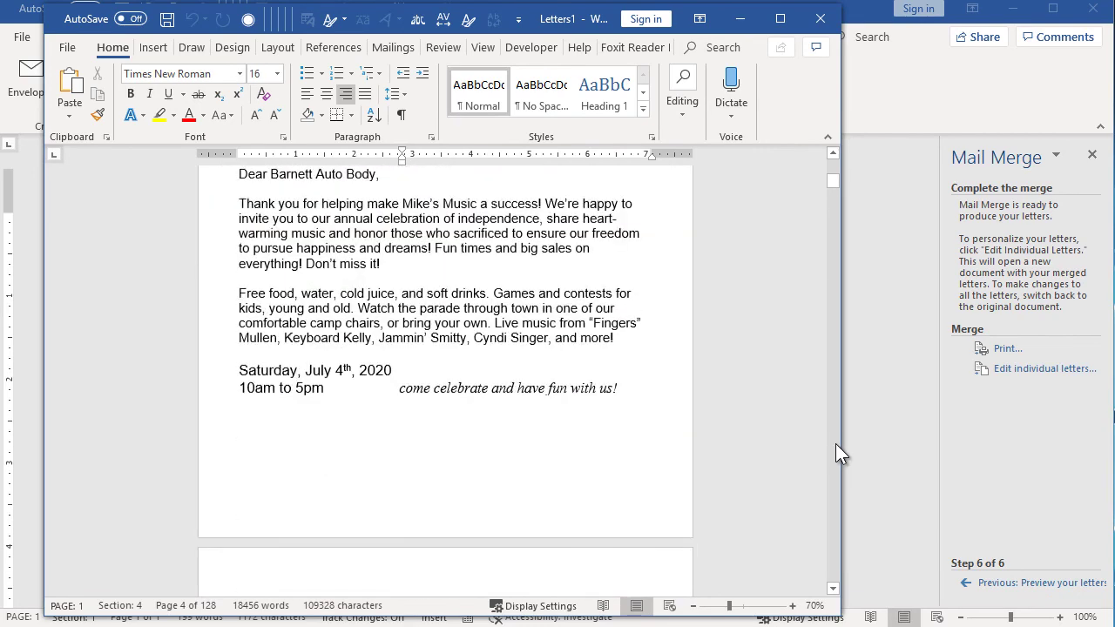
click(835, 445)
click(837, 444)
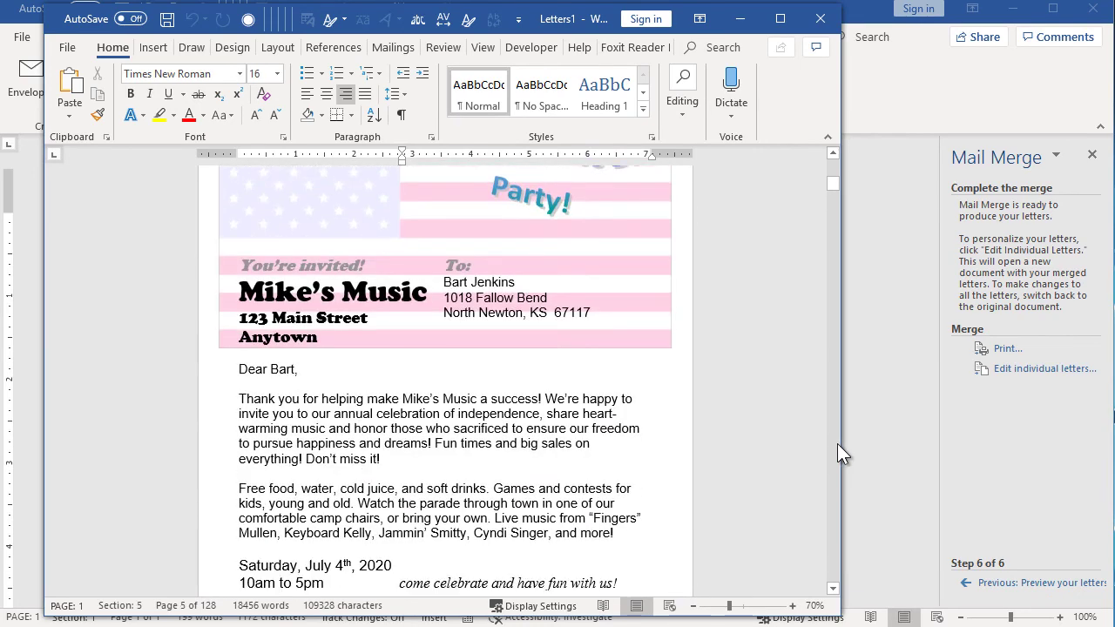